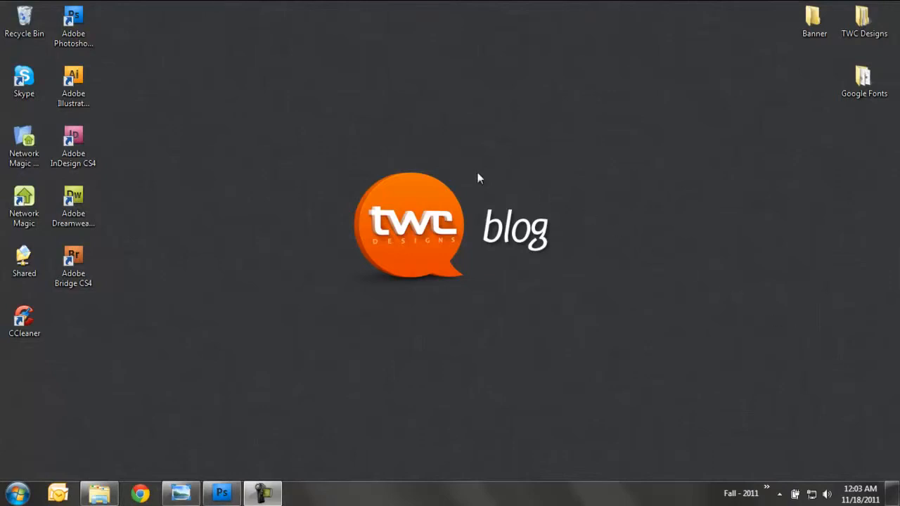
# - Look at the finished billboard image in Windows Photo Viewer, minimize it, and switch to Photoshop
pyautogui.click(178, 495)
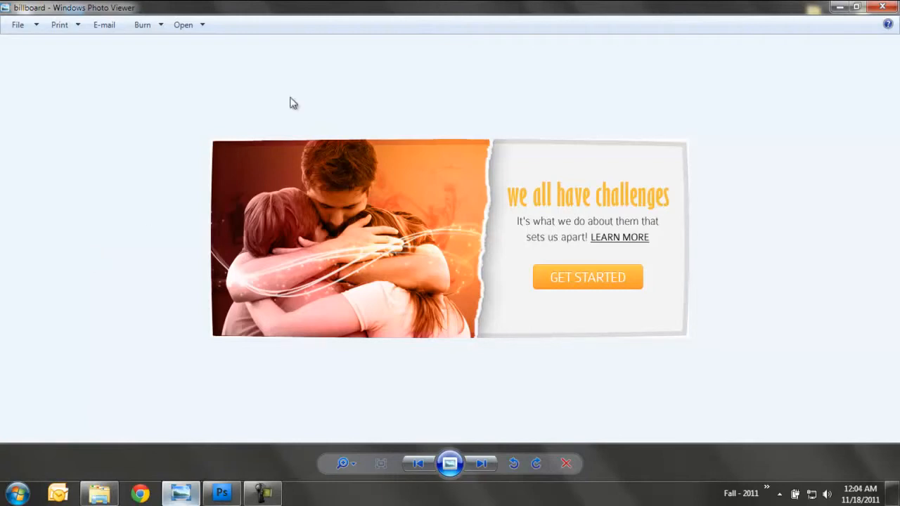
pyautogui.click(838, 9)
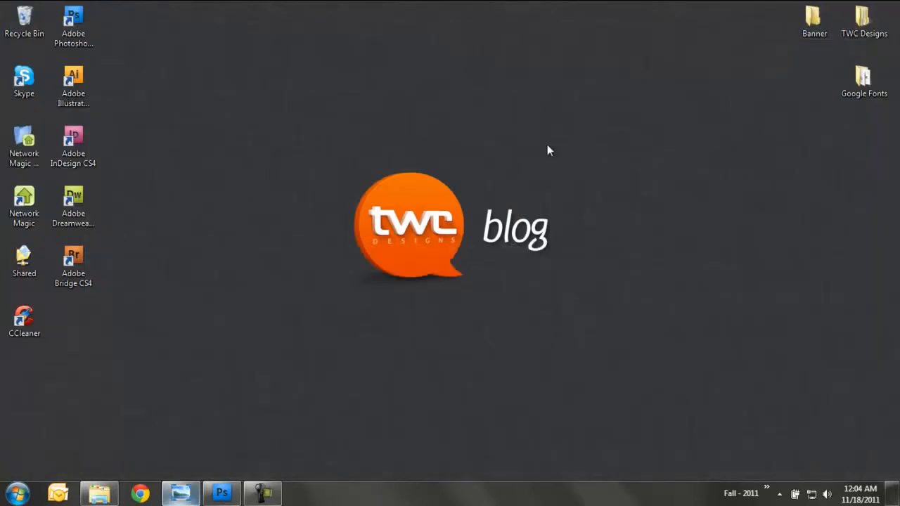
pyautogui.click(222, 494)
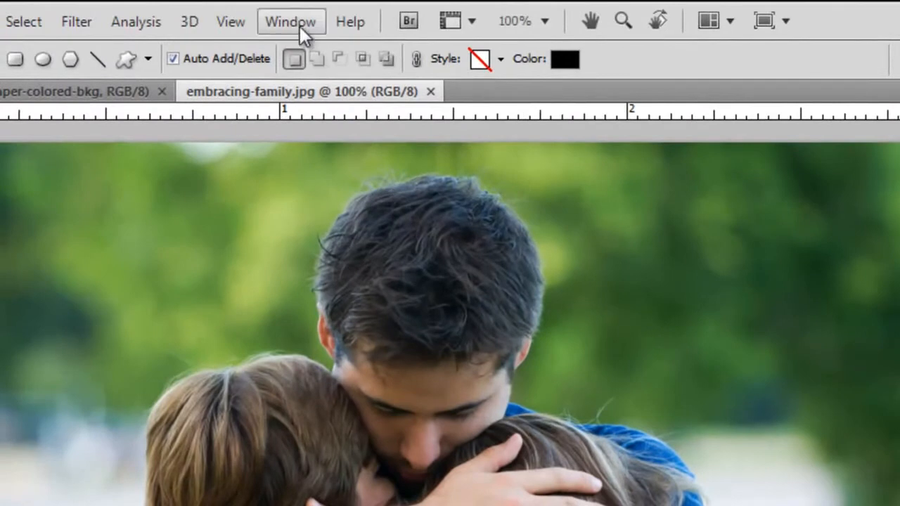
# - Convert the locked Background of embracing-family.jpg into a regular layer named Layer 0 and add a vector mask to it
pyautogui.click(300, 26)
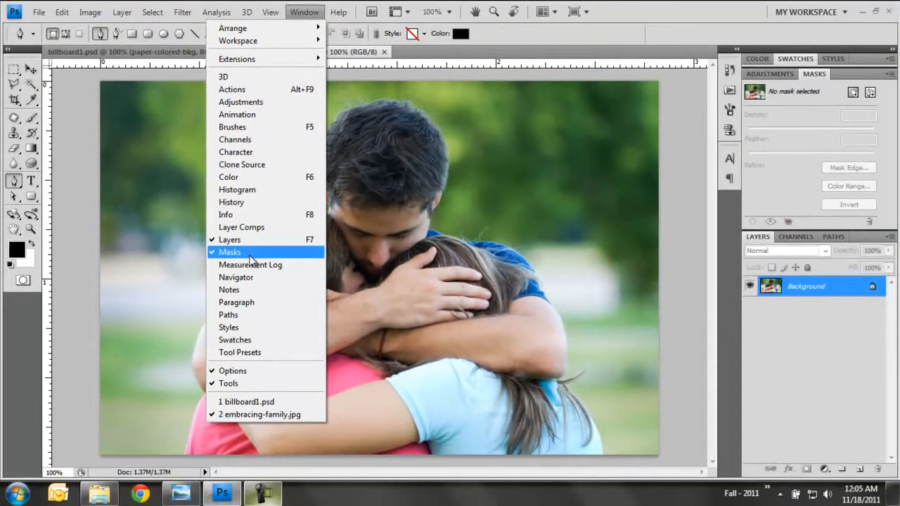
pyautogui.click(767, 294)
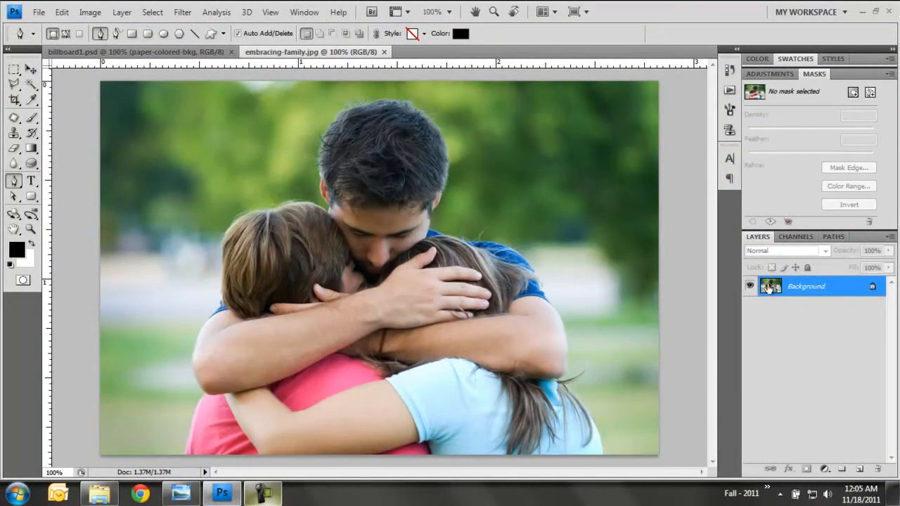
pyautogui.doubleClick(771, 287)
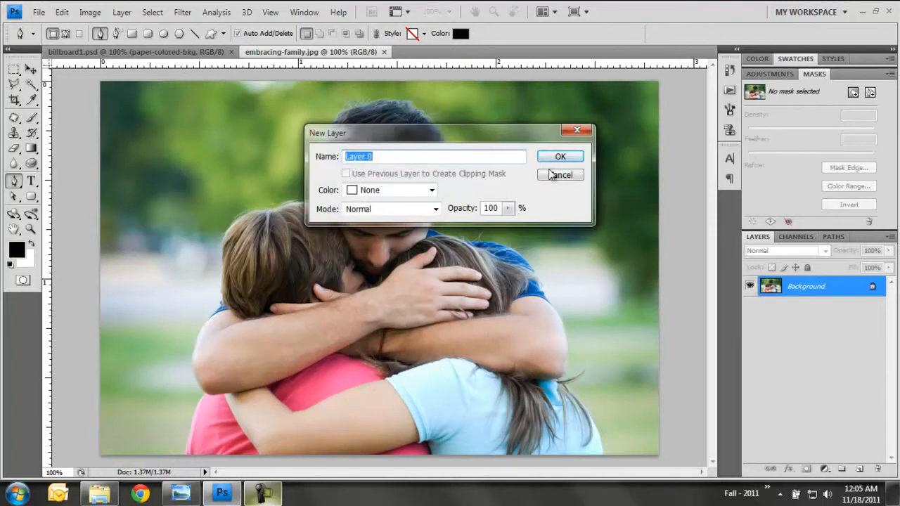
pyautogui.click(570, 157)
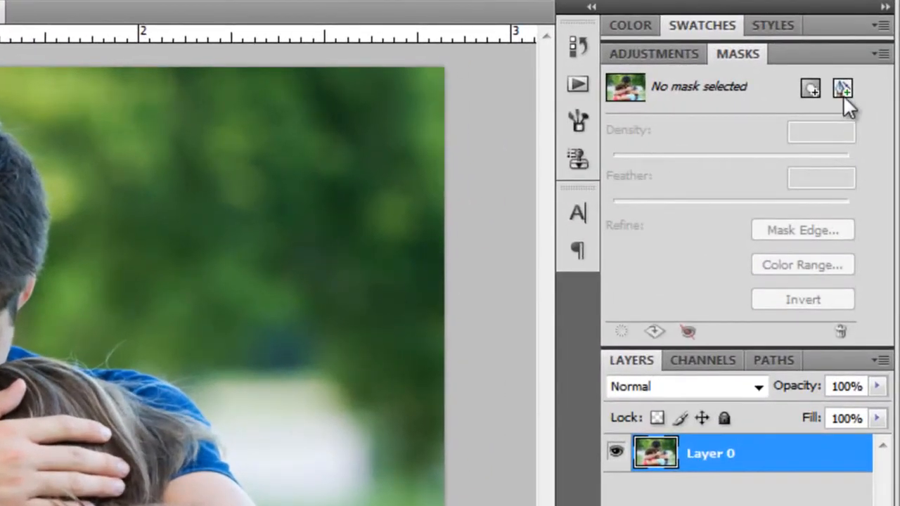
pyautogui.click(843, 90)
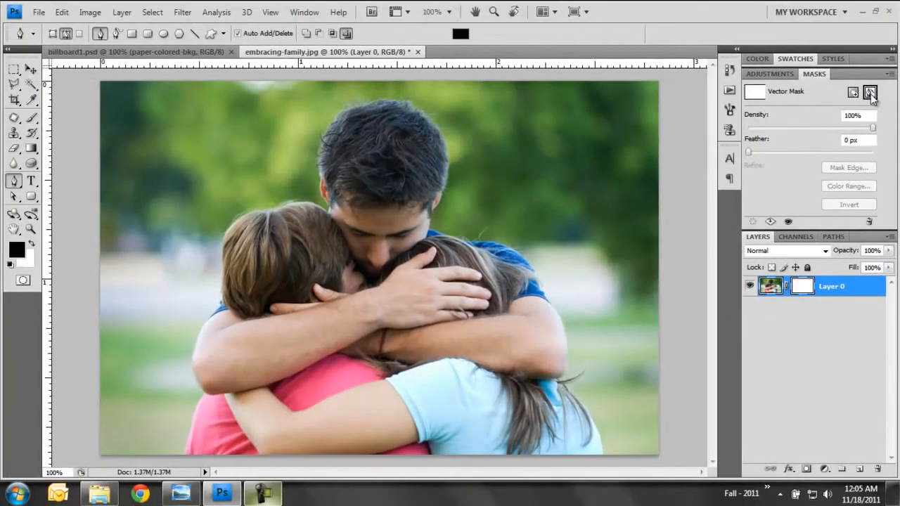
pyautogui.click(871, 94)
pyautogui.click(870, 93)
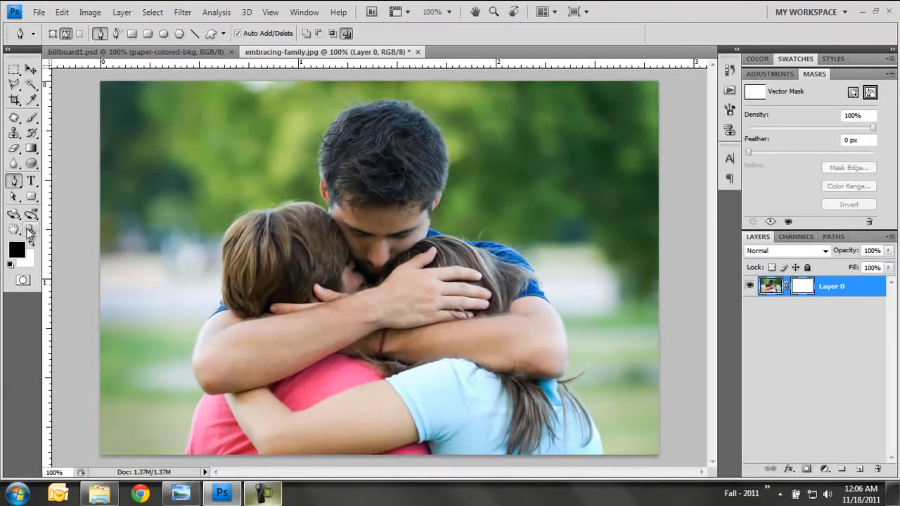
# - With the Pen tool, draw the mask's first curved path segment along the light-blue shirt, from the image's bottom edge up to the loose hair
pyautogui.press('z')
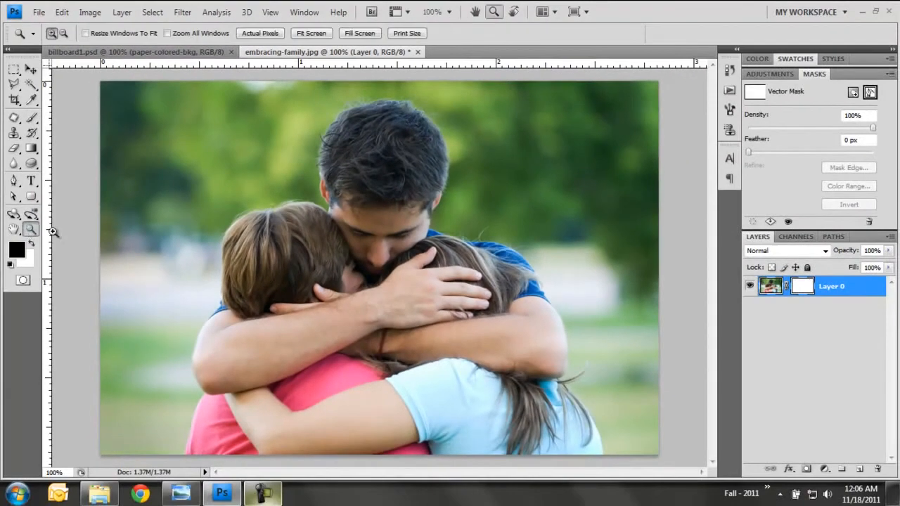
pyautogui.click(612, 454)
pyautogui.click(603, 458)
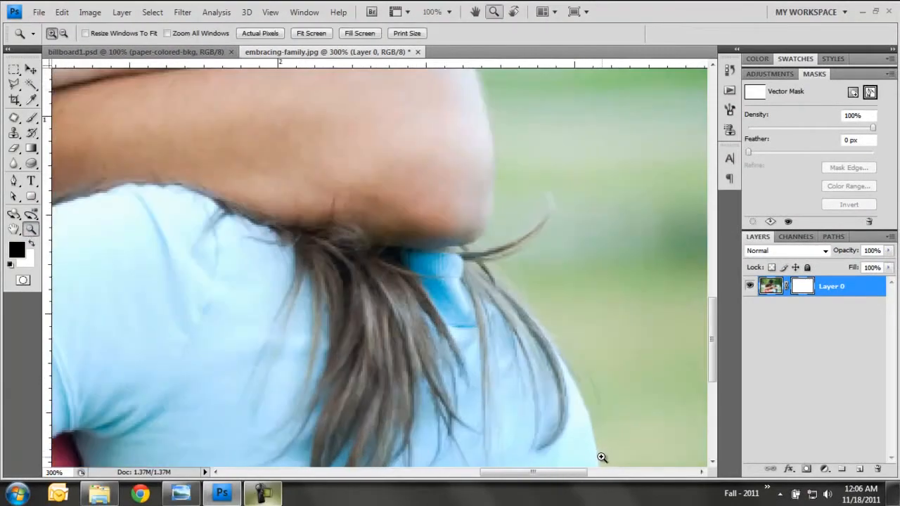
pyautogui.scroll(-4, 605, 449)
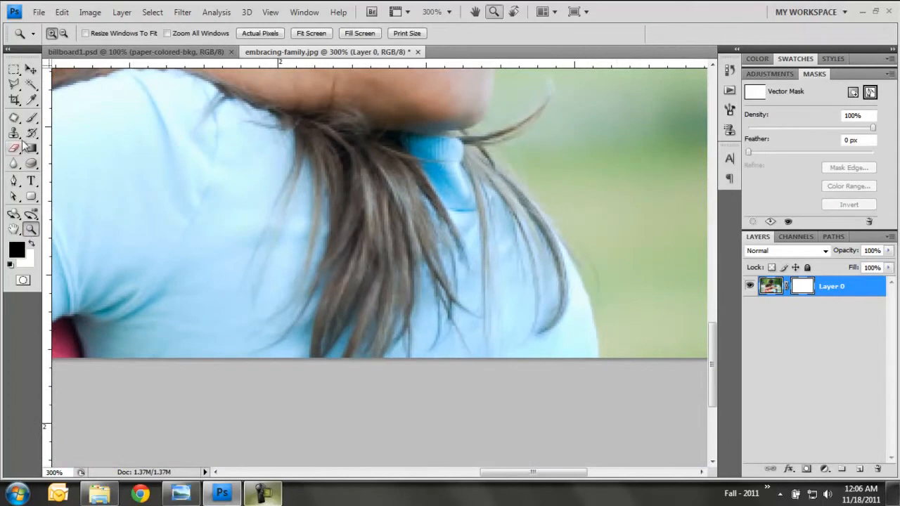
pyautogui.click(14, 181)
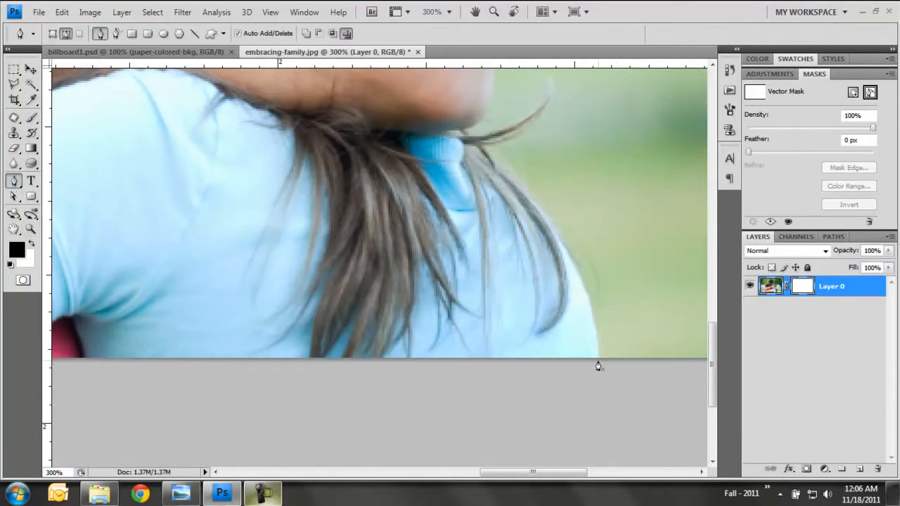
pyautogui.moveTo(597, 357); pyautogui.dragTo(602, 267)
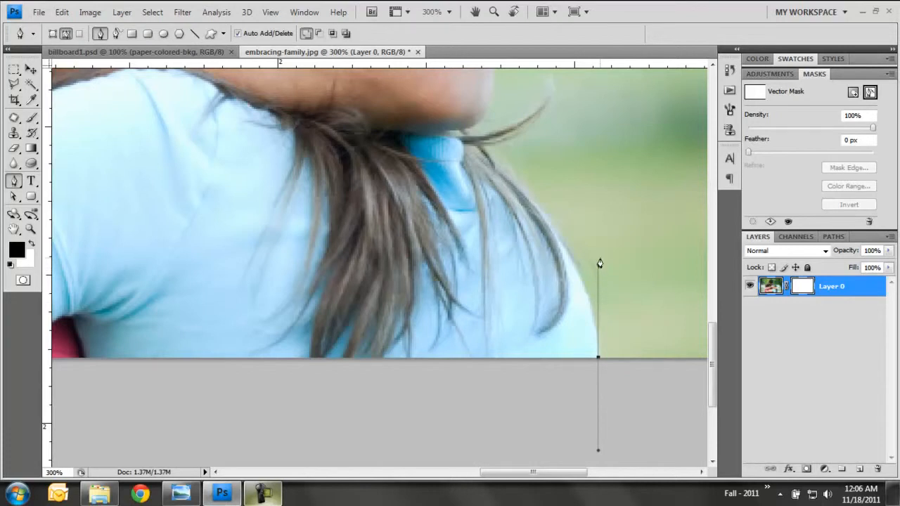
pyautogui.scroll(2, 600, 236)
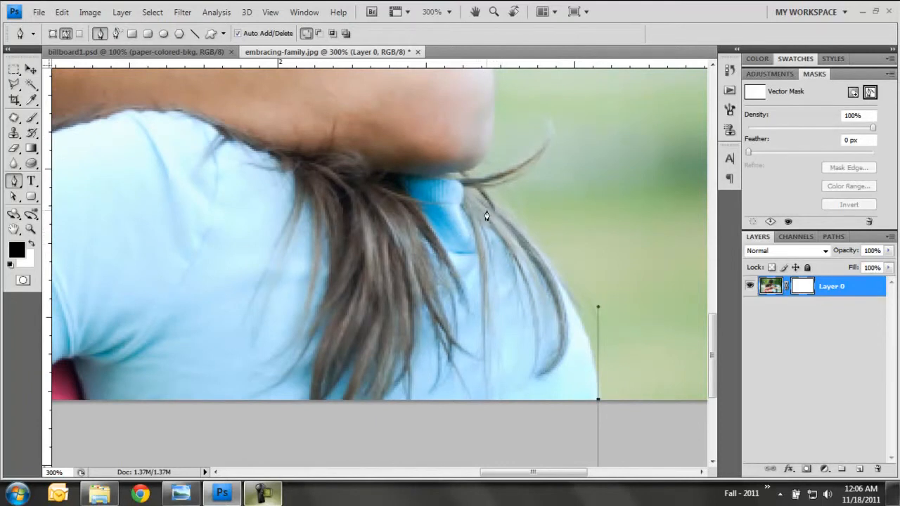
pyautogui.moveTo(495, 213); pyautogui.dragTo(452, 171)
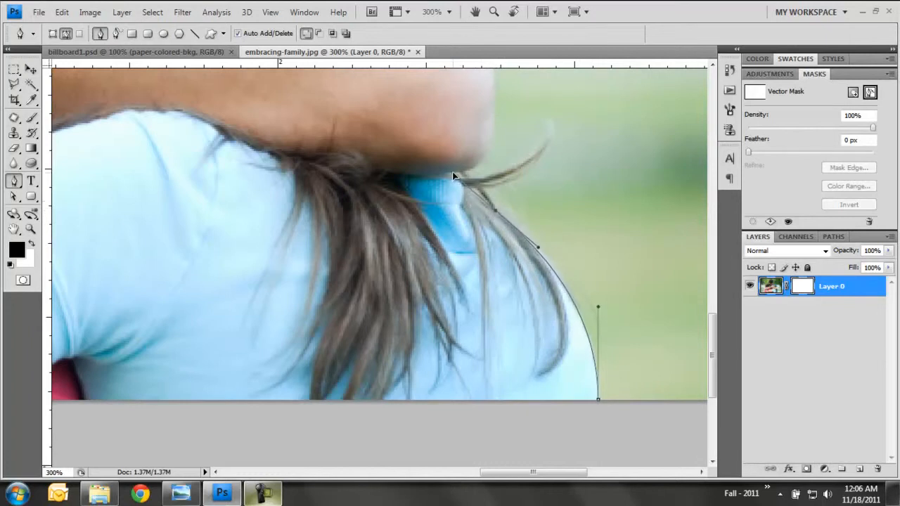
pyautogui.click(598, 400)
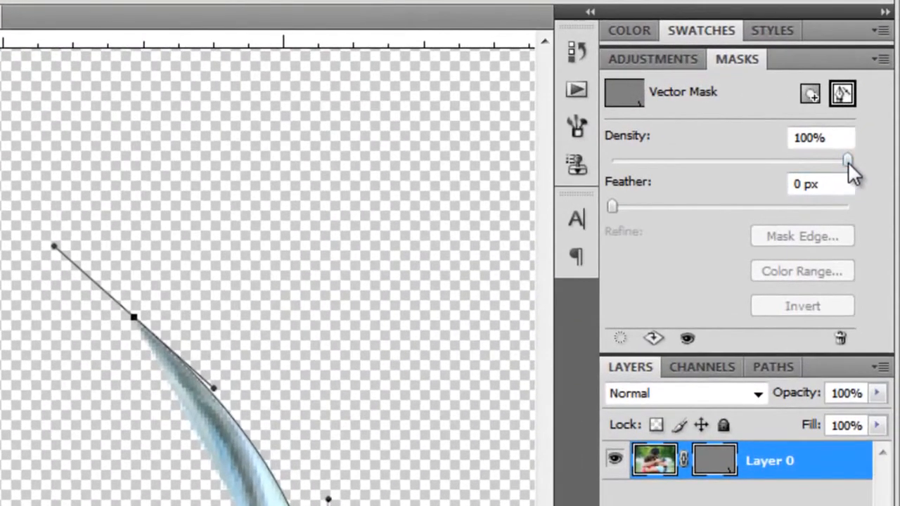
# - Lower the vector mask's density to 0% to reveal the whole photo while tracing
pyautogui.moveTo(847, 160); pyautogui.dragTo(835, 161)
pyautogui.moveTo(766, 160); pyautogui.dragTo(717, 160)
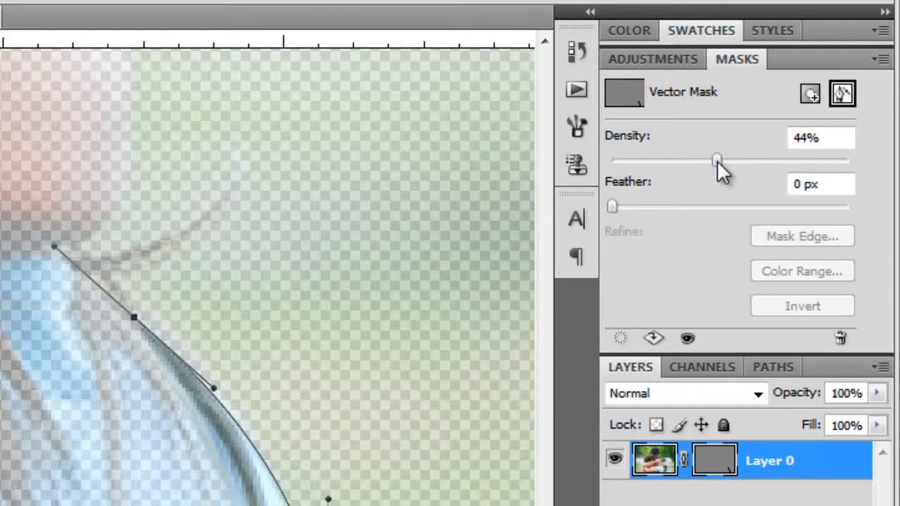
pyautogui.moveTo(706, 160); pyautogui.dragTo(575, 168)
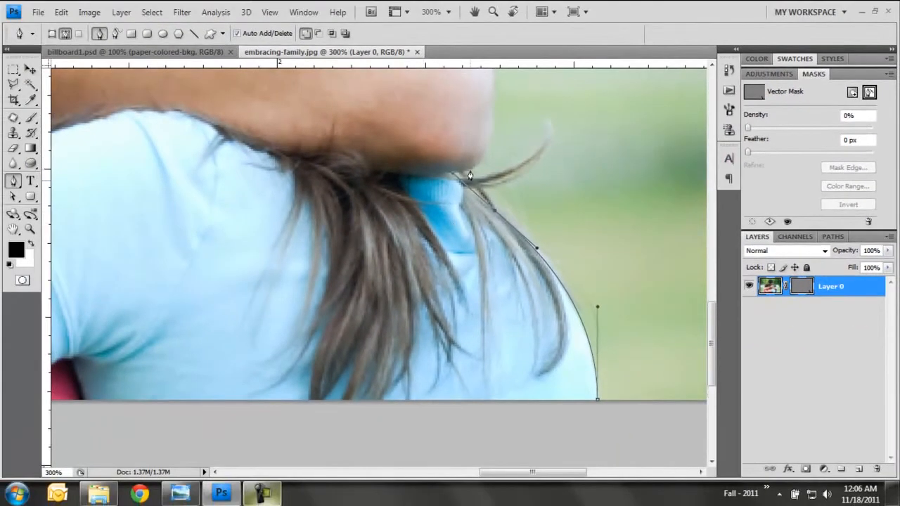
# - Remove the outgoing handle of the last anchor point and continue the pen path along the loose hair strand to its tip
pyautogui.scroll(4, 470, 175)
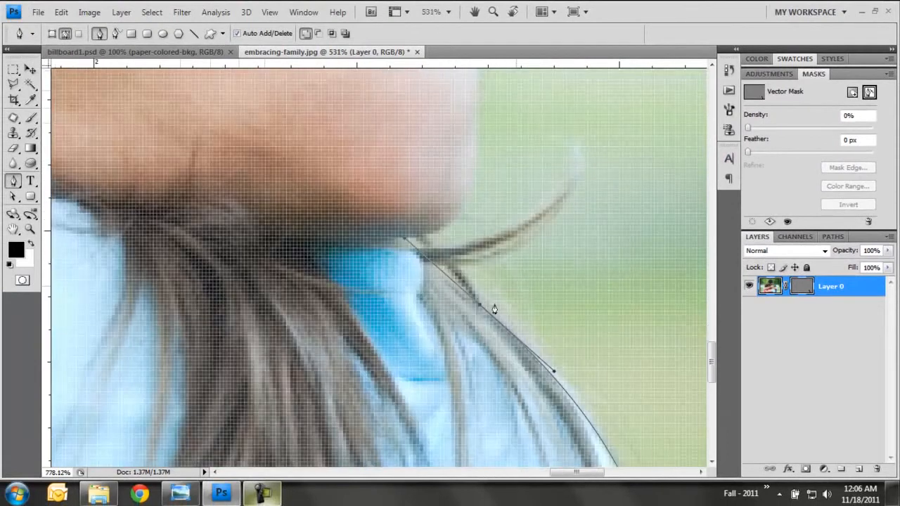
pyautogui.scroll(4, 500, 298)
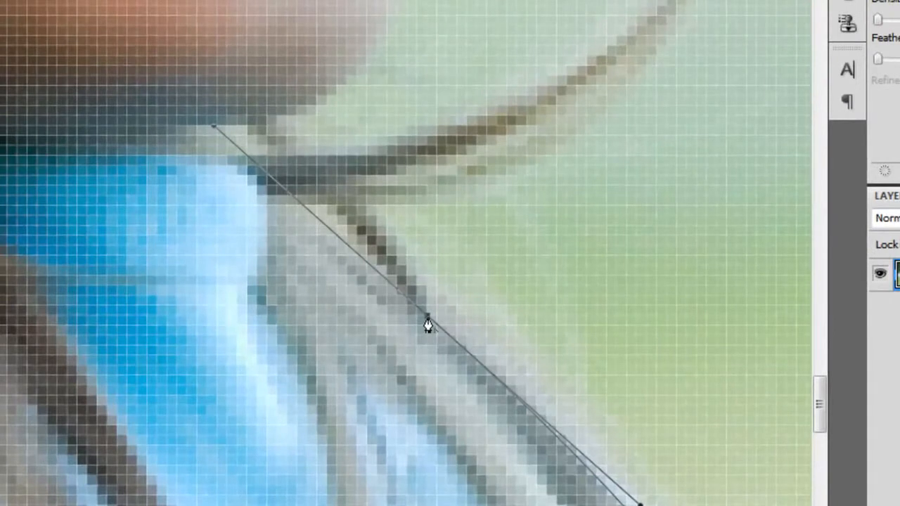
pyautogui.keyDown('alt'); pyautogui.click(427, 318); pyautogui.keyUp('alt')
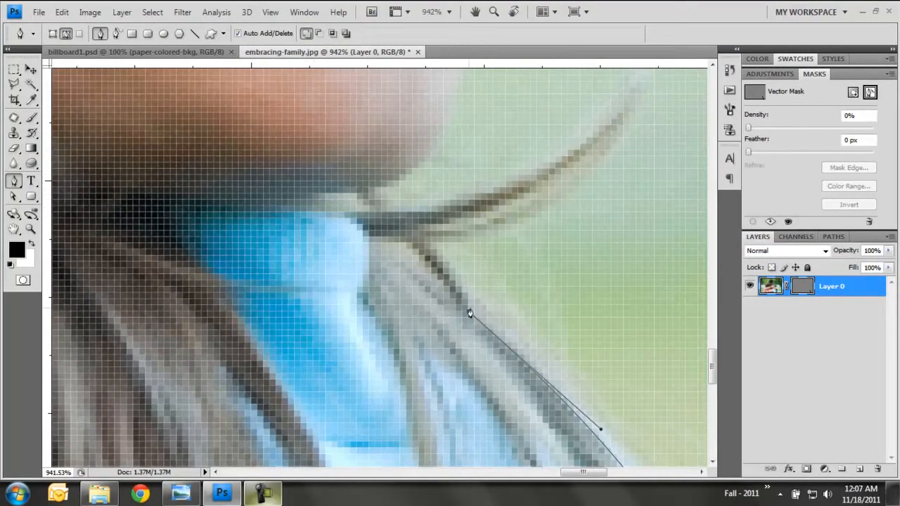
pyautogui.moveTo(433, 249); pyautogui.dragTo(401, 205)
pyautogui.scroll(-1, 526, 225)
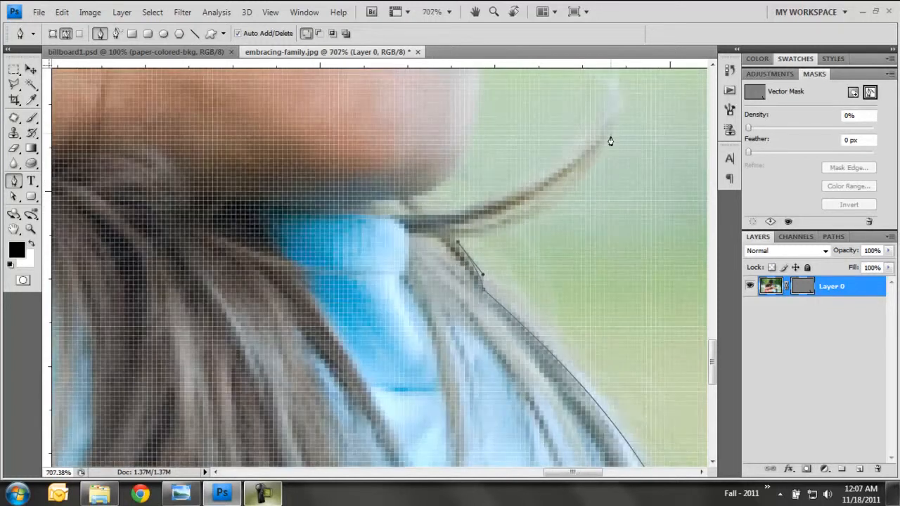
pyautogui.moveTo(605, 146); pyautogui.dragTo(609, 74)
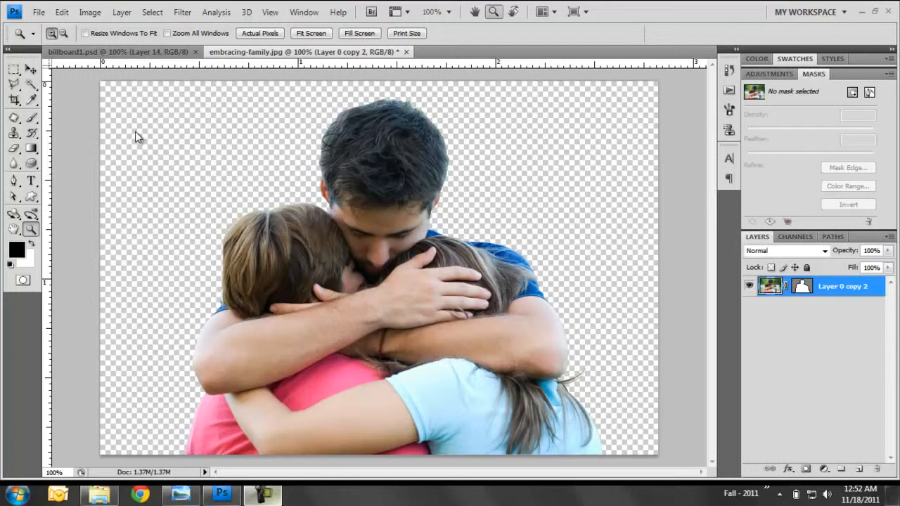
# - Preview the hidden background by reducing the completed vector mask's density, and return the density to 100%
pyautogui.hotkey('ctrl', 'z')
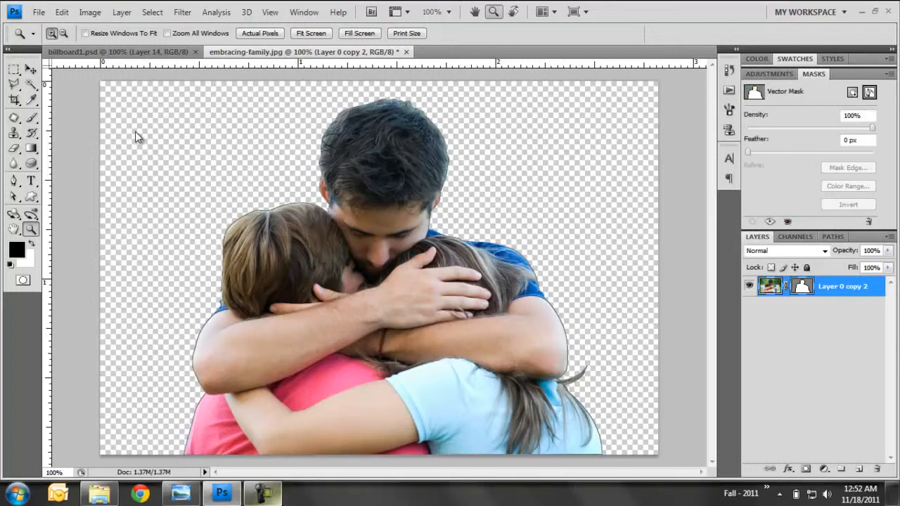
pyautogui.write('15')
pyautogui.press('Return')
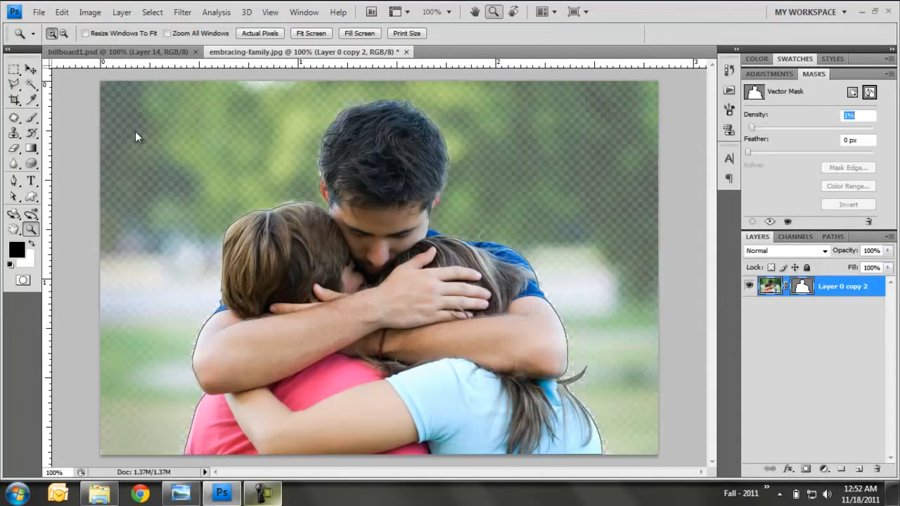
pyautogui.write('45')
pyautogui.press('Return')
pyautogui.write('100')
pyautogui.press('Return')
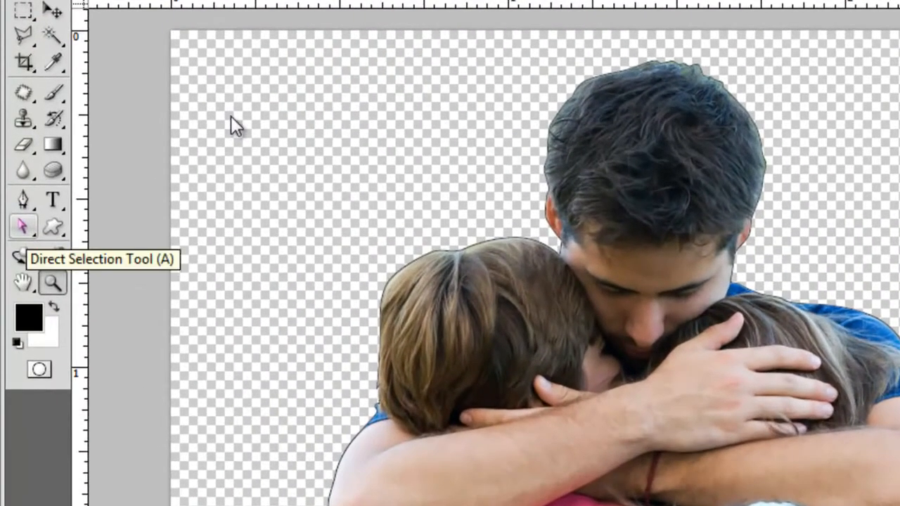
# - Select the family outline path with the Direct Selection tool and make a new anti-aliased selection from it with feather radius 0
pyautogui.click(22, 225)
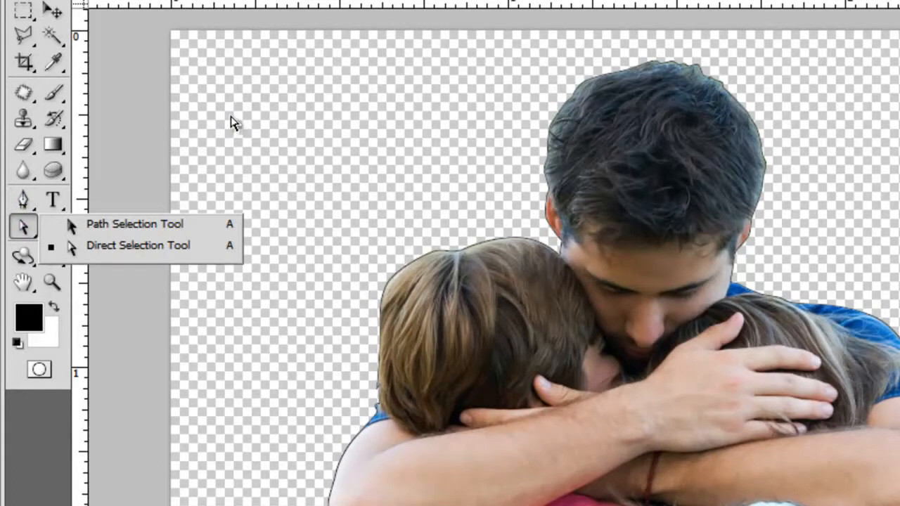
pyautogui.click(234, 123)
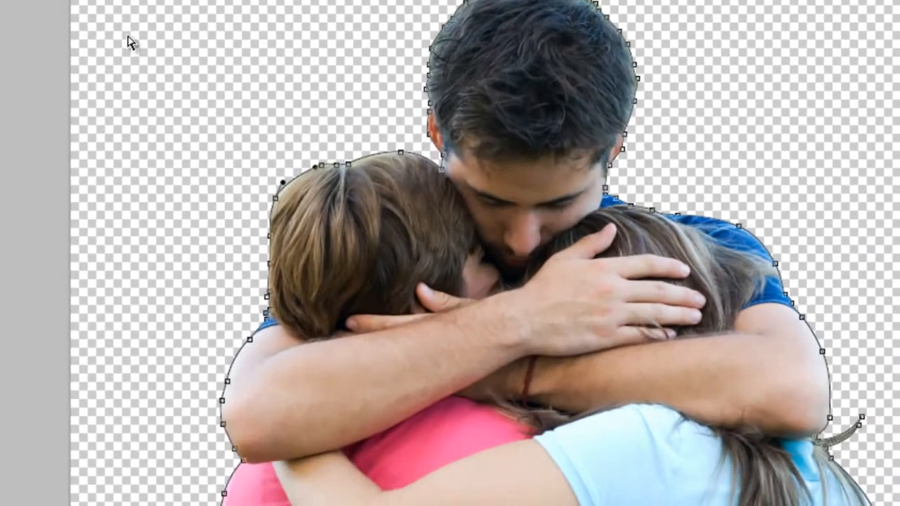
pyautogui.press('Menu')
pyautogui.press('Down')
pyautogui.press('Down')
pyautogui.press('Down')
pyautogui.press('Down')
pyautogui.press('Return')
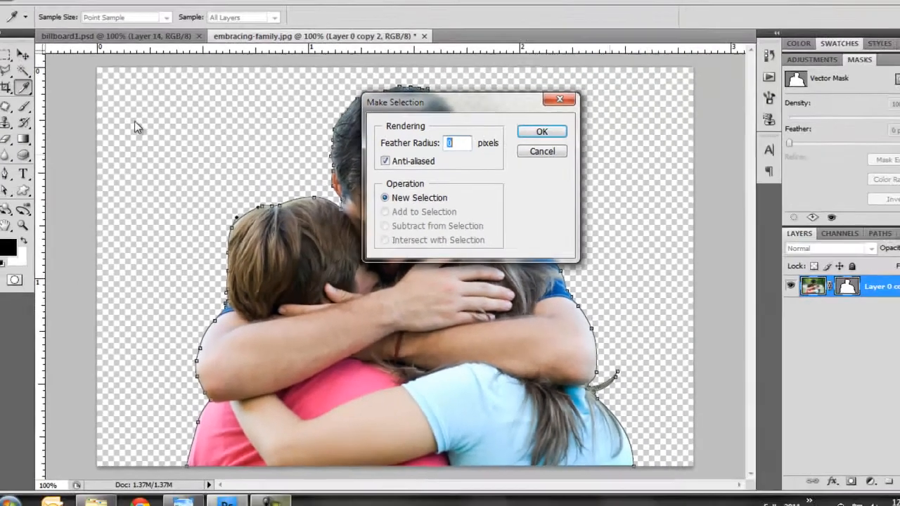
pyautogui.press('Return')
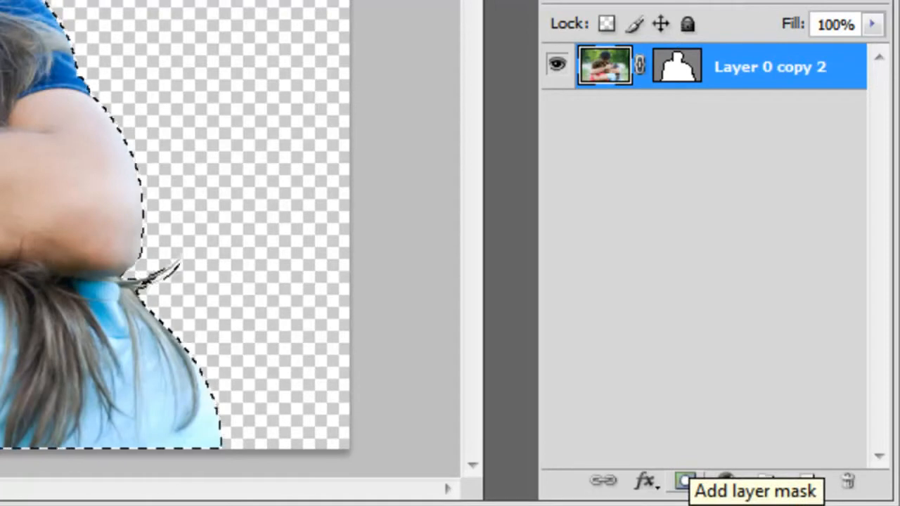
# - Add a layer mask from the selection to Layer 0 copy 2 and disable the layer's vector mask
pyautogui.click(685, 481)
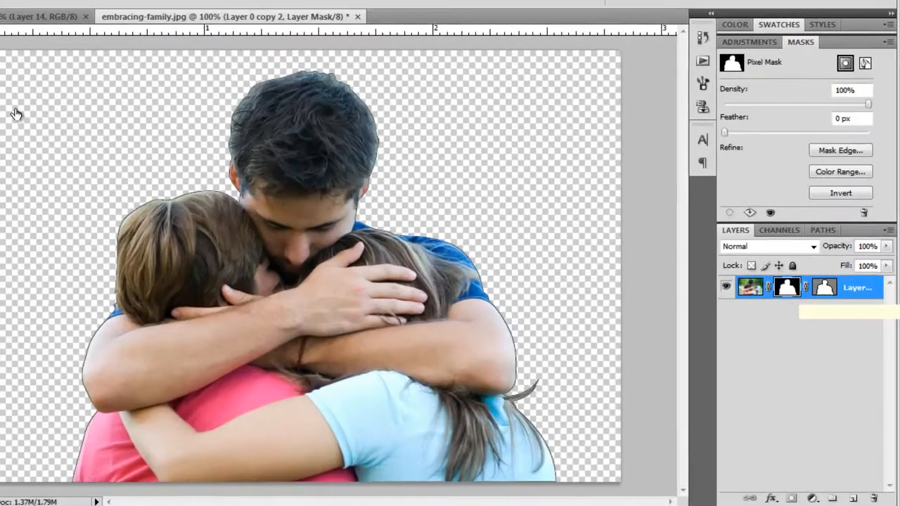
pyautogui.rightClick(835, 285)
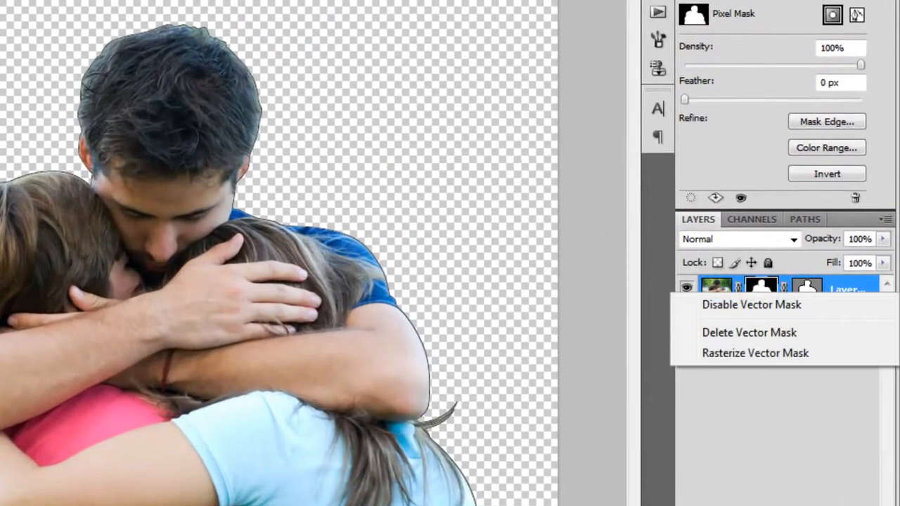
pyautogui.click(752, 304)
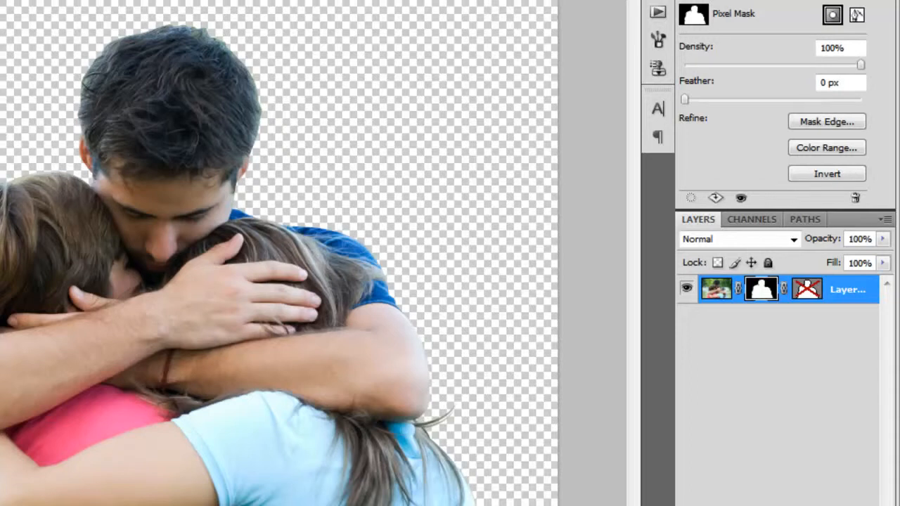
# - Disable and re-enable the layer mask of Layer 0 copy 2 to compare the cut-out with the original background
pyautogui.rightClick(761, 289)
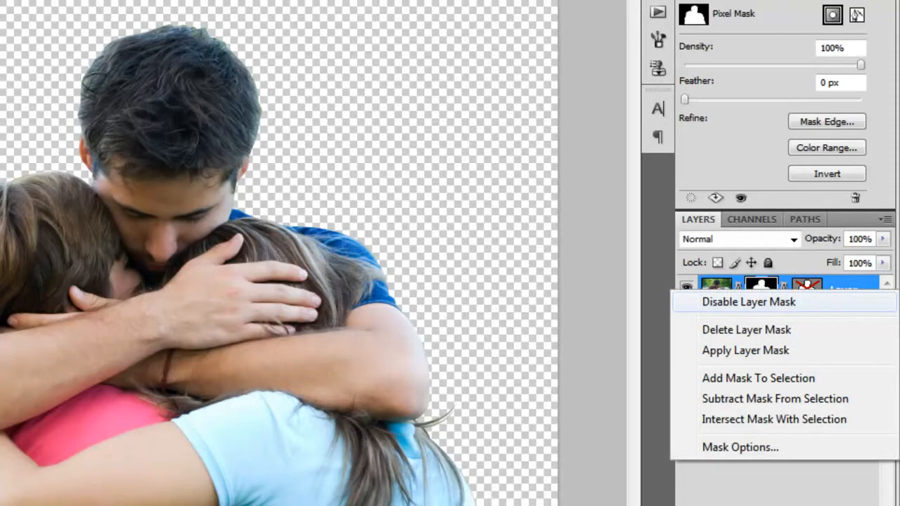
pyautogui.click(748, 301)
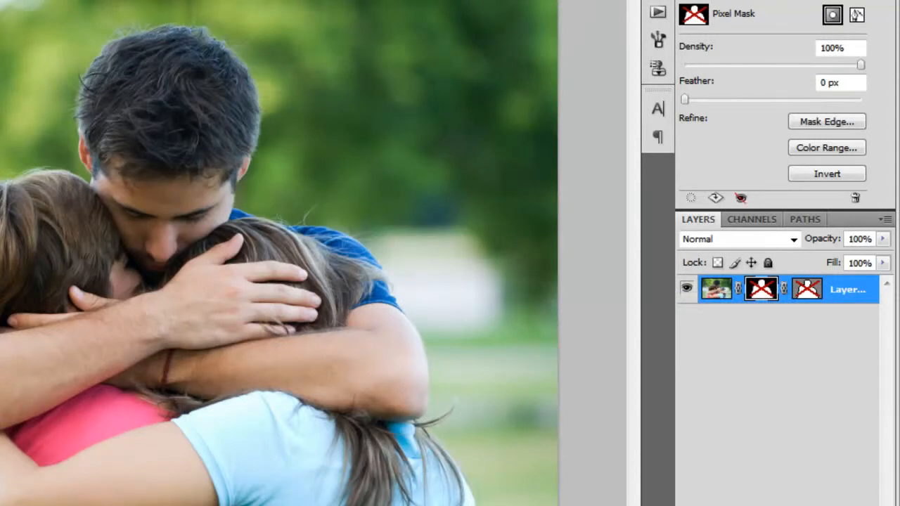
pyautogui.rightClick(761, 289)
pyautogui.click(747, 299)
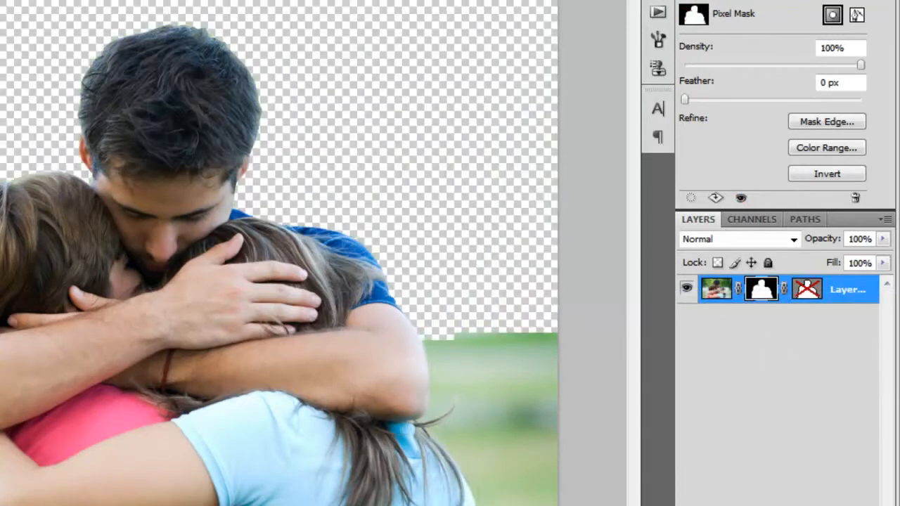
pyautogui.rightClick(761, 289)
pyautogui.click(747, 301)
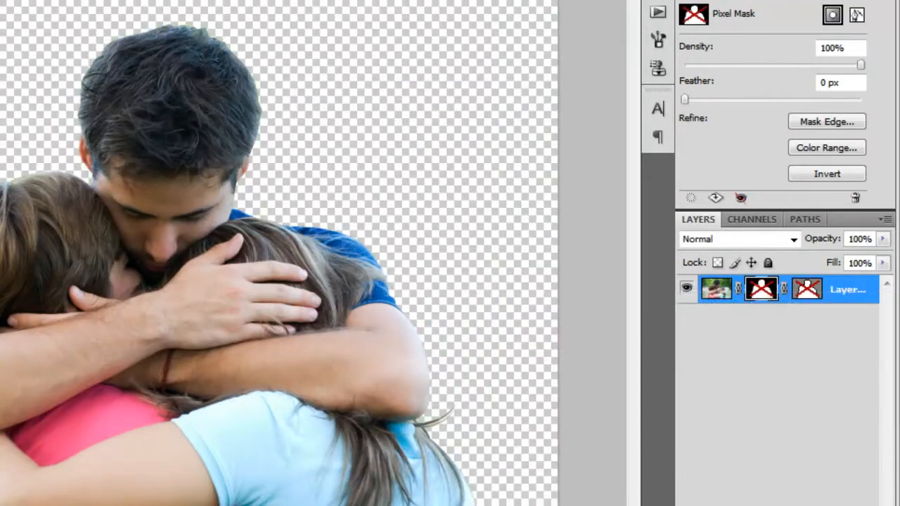
pyautogui.rightClick(761, 289)
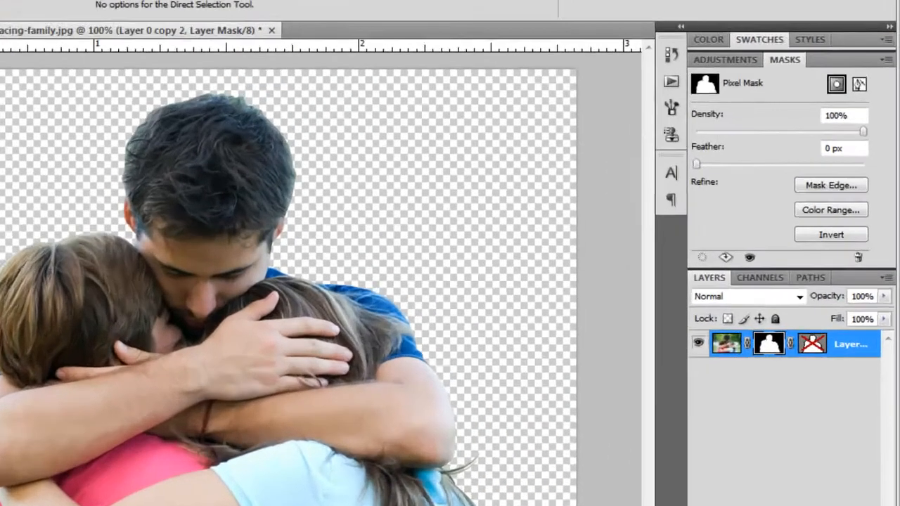
# - Open Refine Mask for the layer mask and try a 35 px feather with the edge contracted to -98%
pyautogui.click(835, 286)
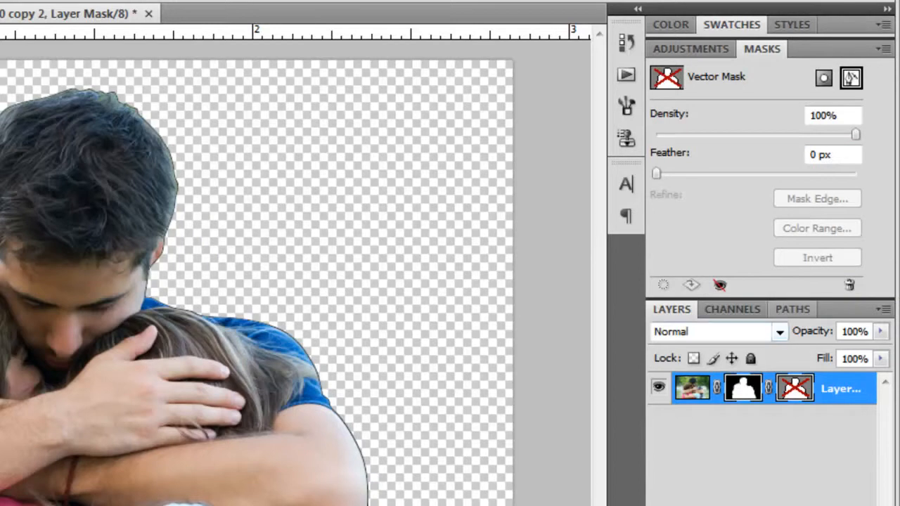
pyautogui.click(743, 388)
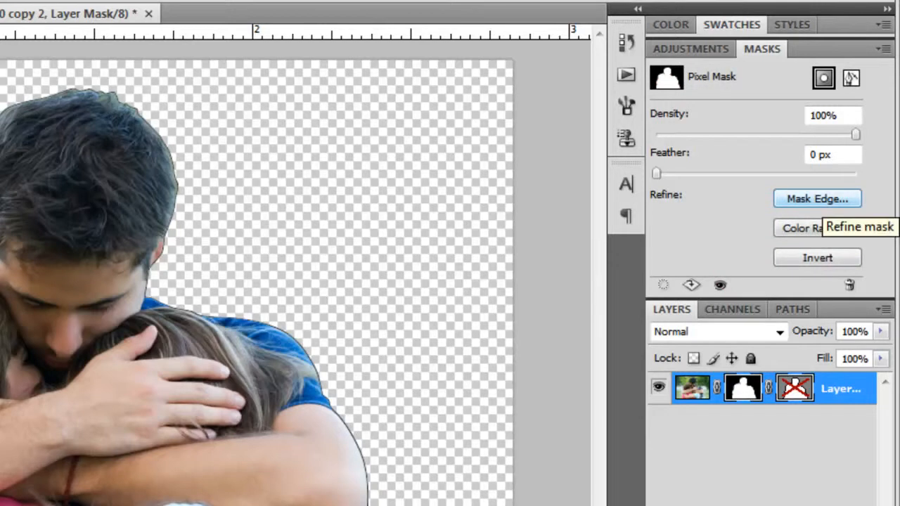
pyautogui.click(817, 199)
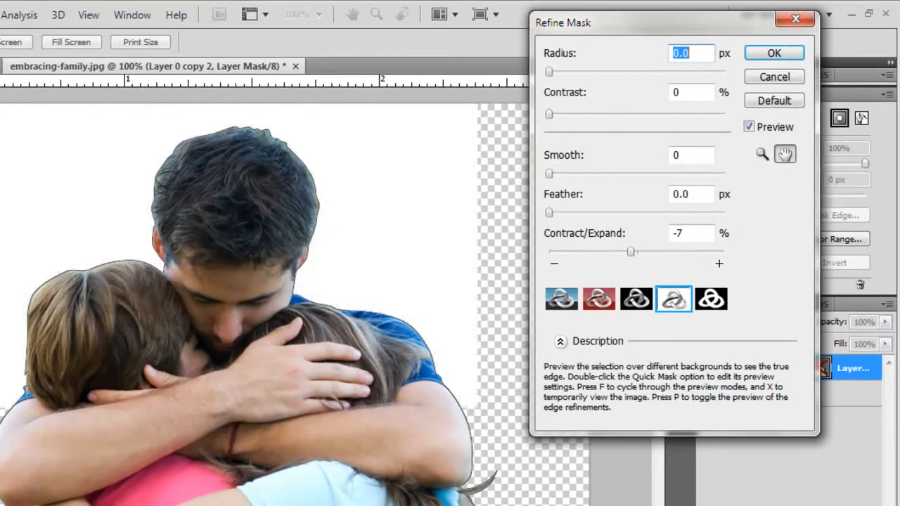
pyautogui.moveTo(598, 23); pyautogui.dragTo(534, 59)
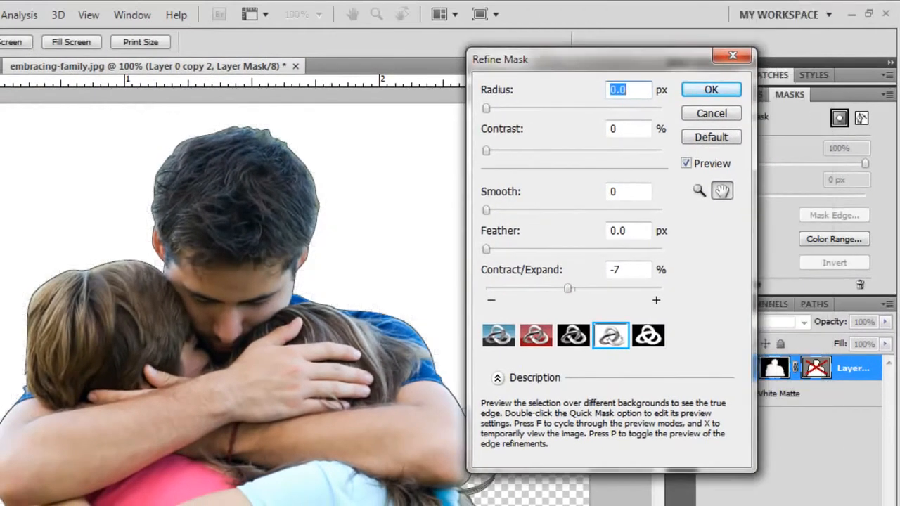
pyautogui.moveTo(486, 249); pyautogui.dragTo(579, 249)
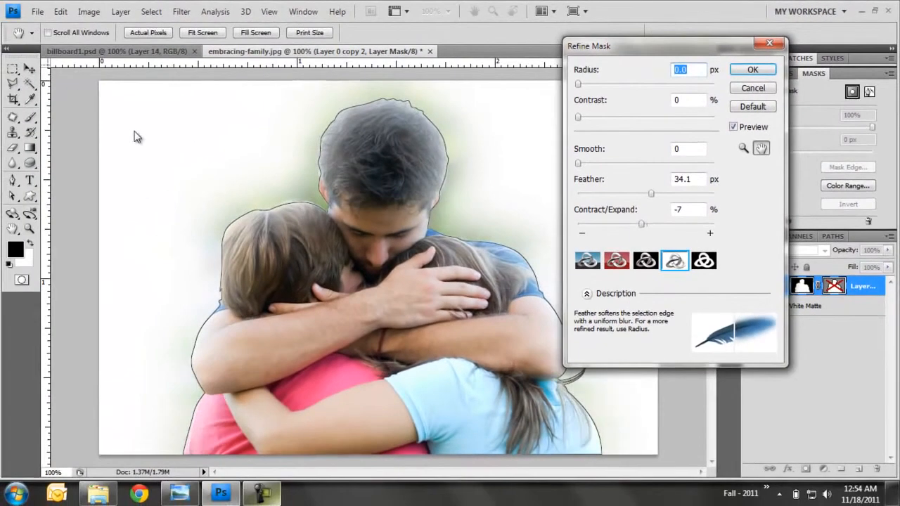
pyautogui.moveTo(651, 193); pyautogui.dragTo(651, 193)
pyautogui.moveTo(641, 224); pyautogui.dragTo(579, 223)
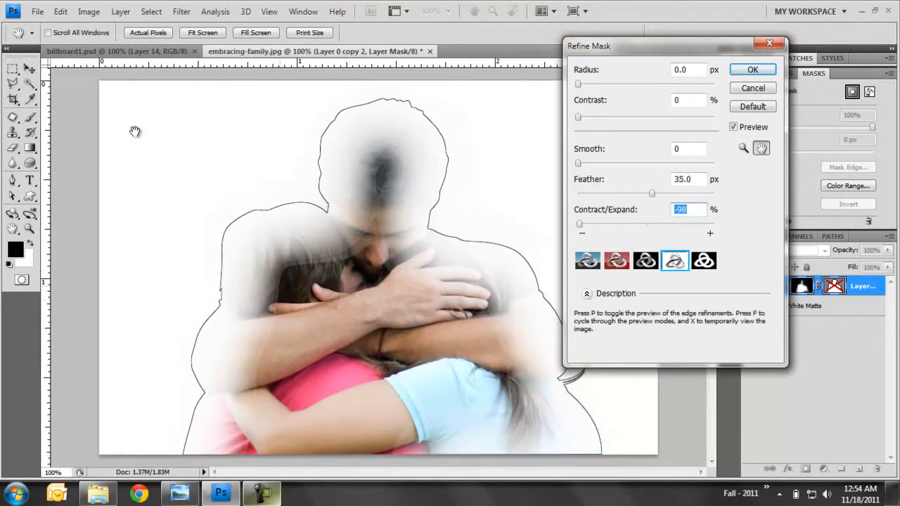
# - Try Contract/Expand values of -59%, +57% and +64%, ending with a 26.2 px feather and +20% expansion
pyautogui.write('-59')
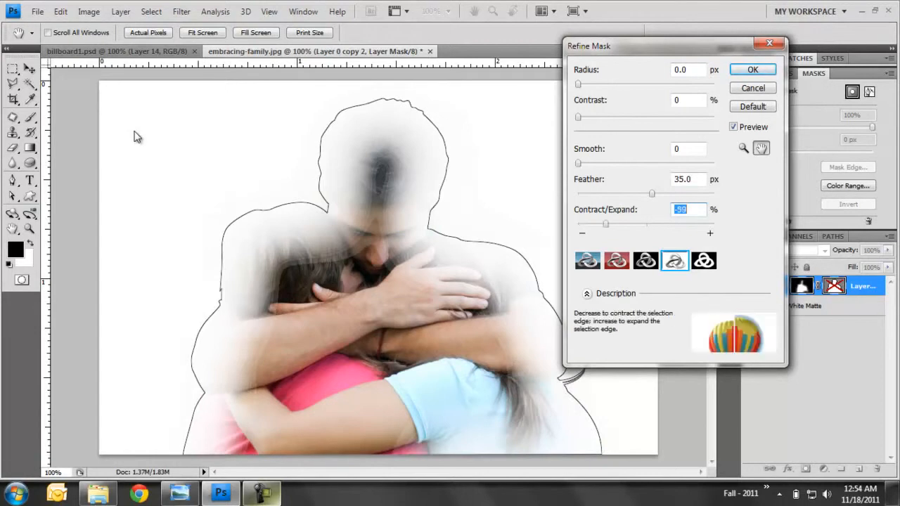
pyautogui.write('57')
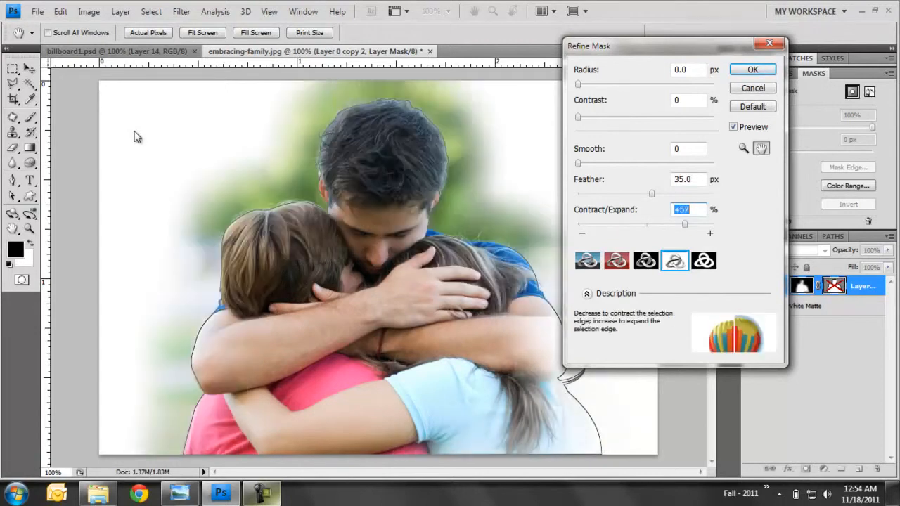
pyautogui.press('Up')
pyautogui.press('Up')
pyautogui.press('Up')
pyautogui.press('Up')
pyautogui.press('Up')
pyautogui.press('Up')
pyautogui.press('Up')
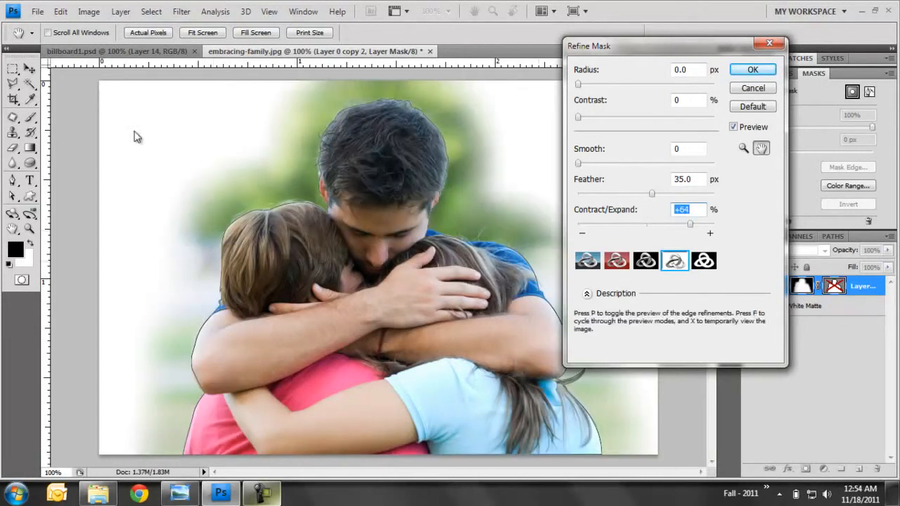
pyautogui.moveTo(652, 193)
pyautogui.mouseDown()
pyautogui.moveTo(687, 193)
pyautogui.moveTo(645, 193)
pyautogui.mouseUp()
pyautogui.moveTo(690, 225); pyautogui.dragTo(659, 225)
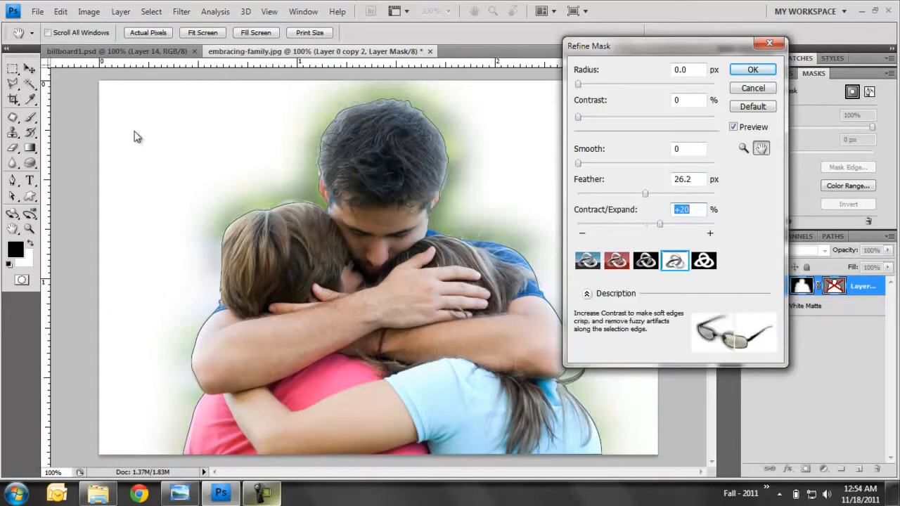
# - Try a 49% contrast on the mask edge, return it to 0%, and close Refine Mask
pyautogui.moveTo(578, 117); pyautogui.dragTo(646, 117)
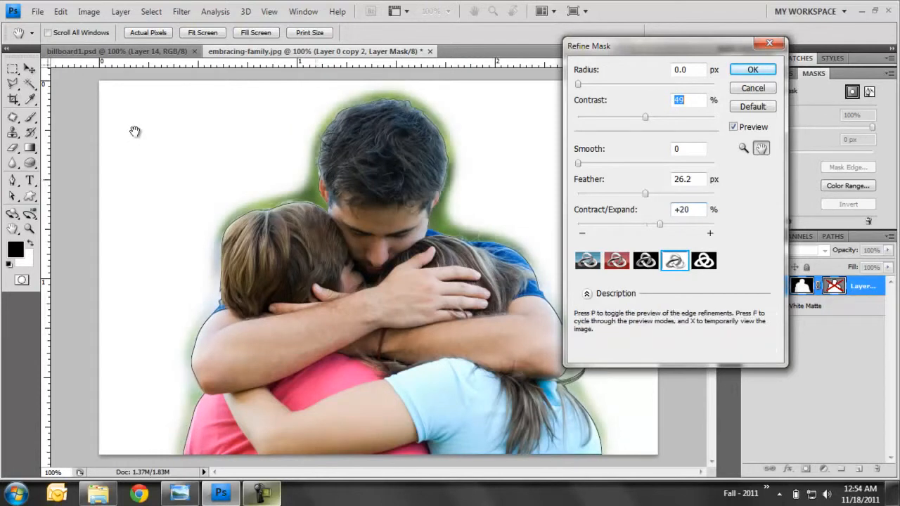
pyautogui.moveTo(645, 118); pyautogui.dragTo(578, 117)
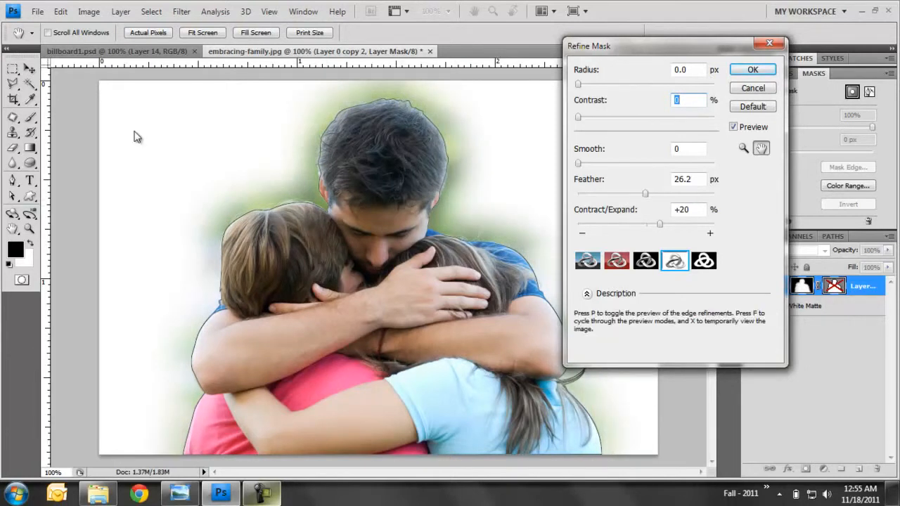
pyautogui.press('Return')
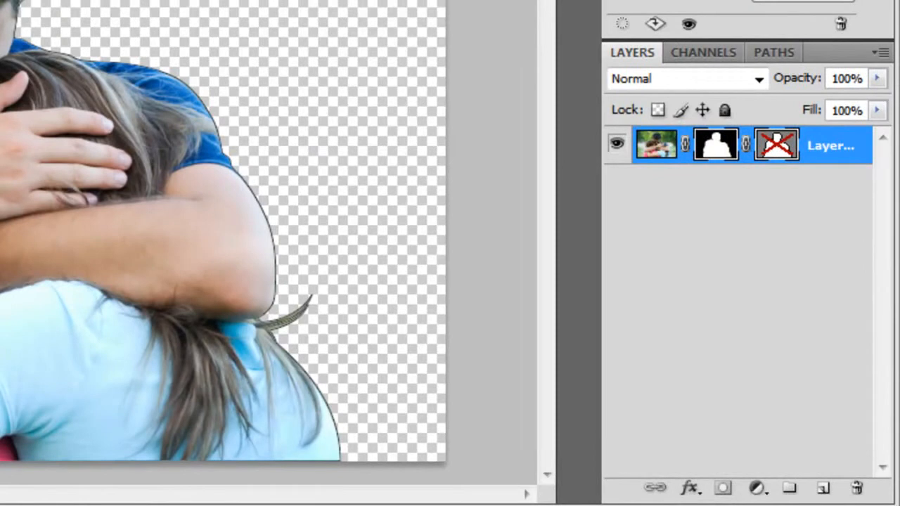
# - Duplicate the masked family layer beneath the original and delete the duplicate's vector mask and layer mask
pyautogui.moveTo(829, 145); pyautogui.dragTo(829, 206)
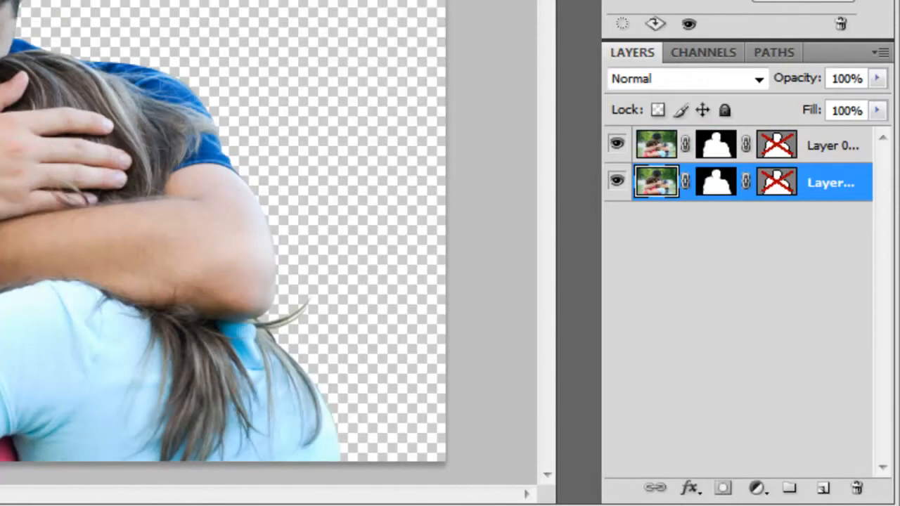
pyautogui.rightClick(776, 182)
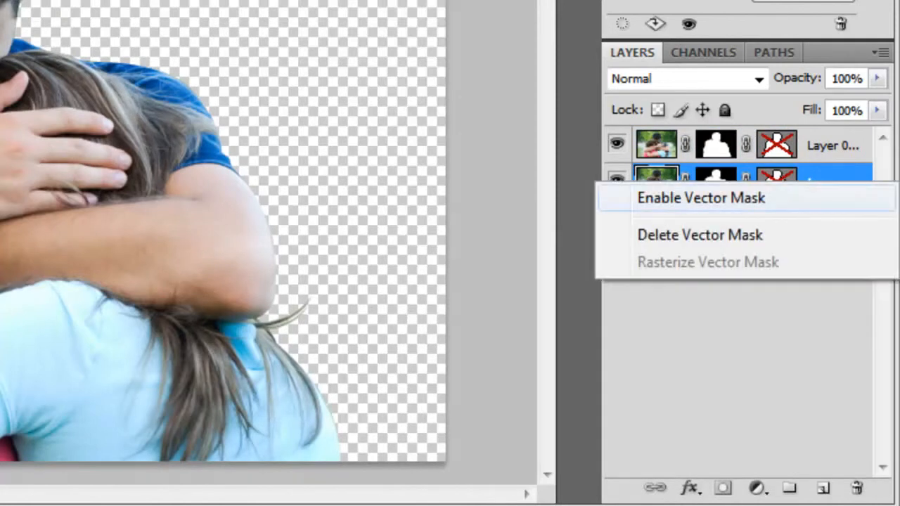
pyautogui.click(699, 235)
pyautogui.rightClick(696, 183)
pyautogui.press('Escape')
pyautogui.rightClick(715, 182)
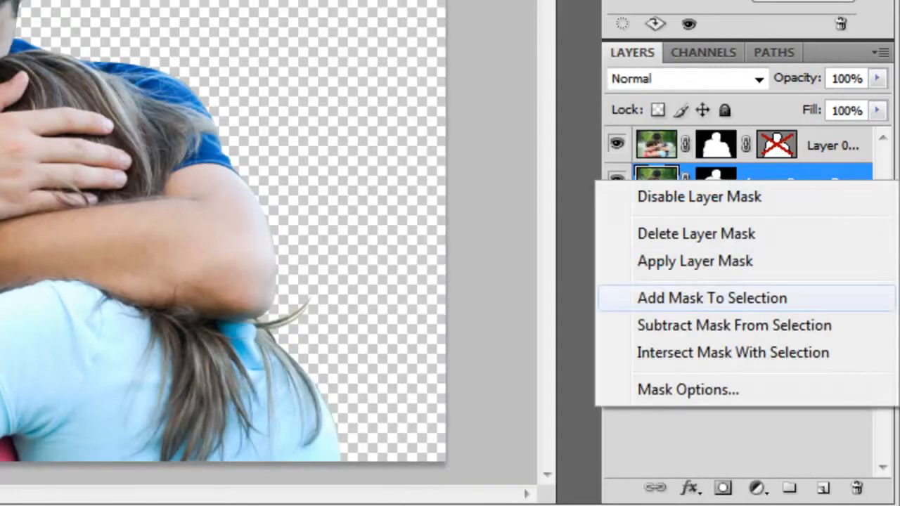
pyautogui.click(696, 233)
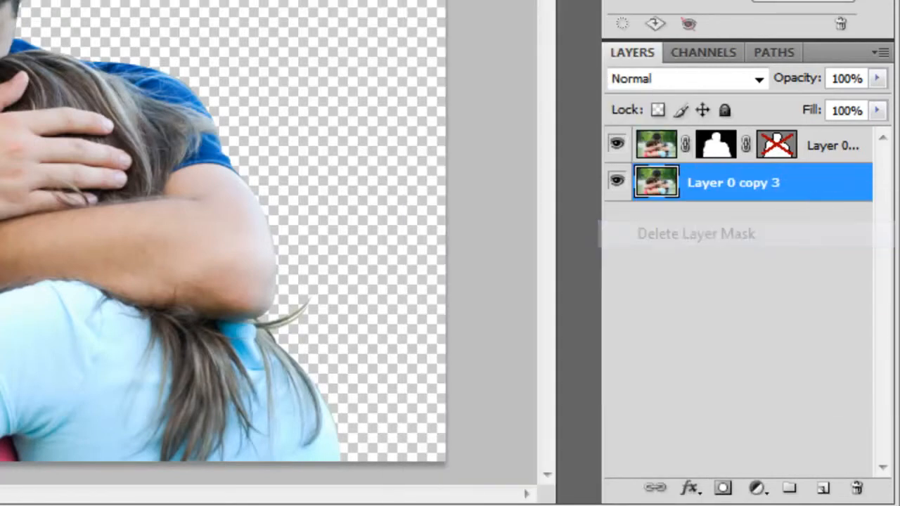
# - Move the masked layer below the unmasked Layer 0 copy 3 and select Layer 0 copy 3
pyautogui.click(833, 145)
pyautogui.moveTo(833, 145); pyautogui.dragTo(833, 206)
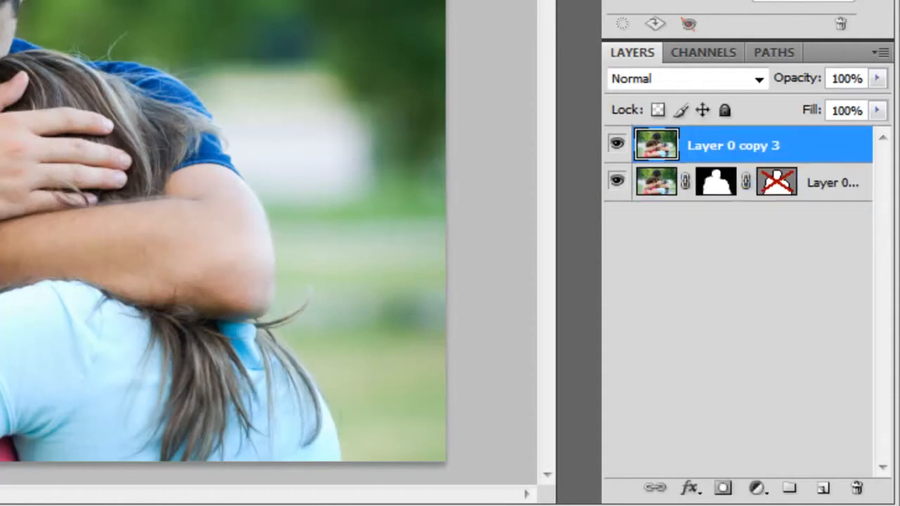
pyautogui.click(731, 146)
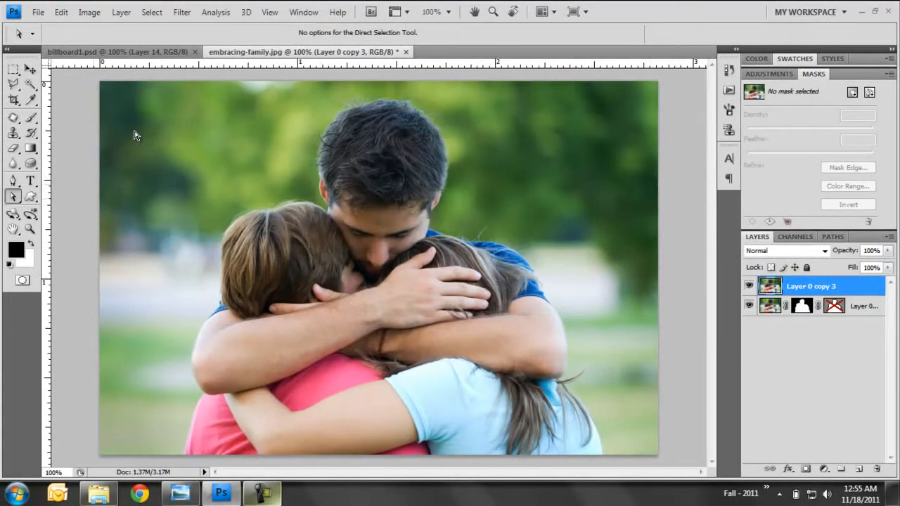
# - Activate the Brush Tool and add an empty white layer mask to Layer 0 copy 3
pyautogui.press('b')
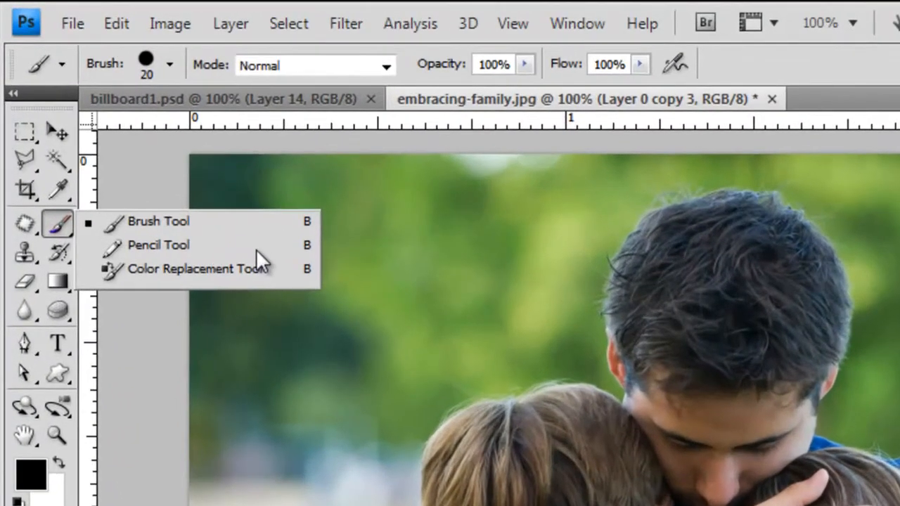
pyautogui.press('Escape')
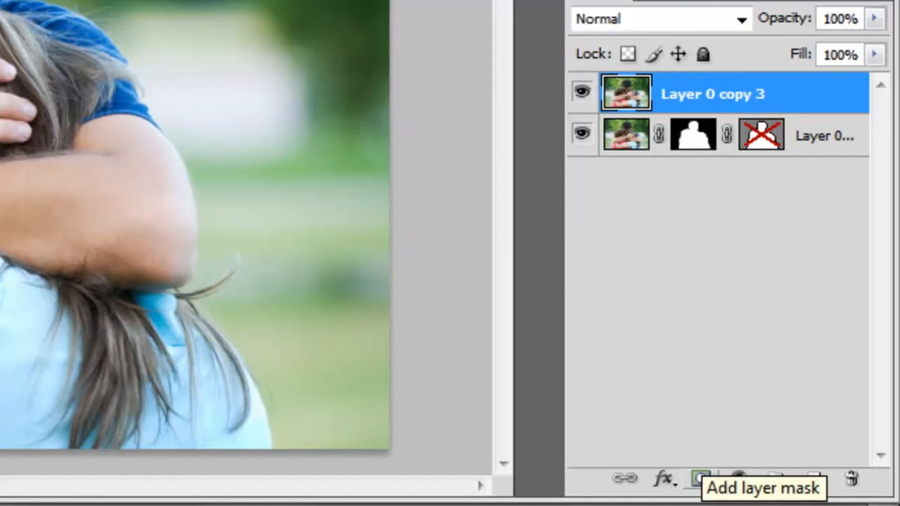
pyautogui.click(701, 478)
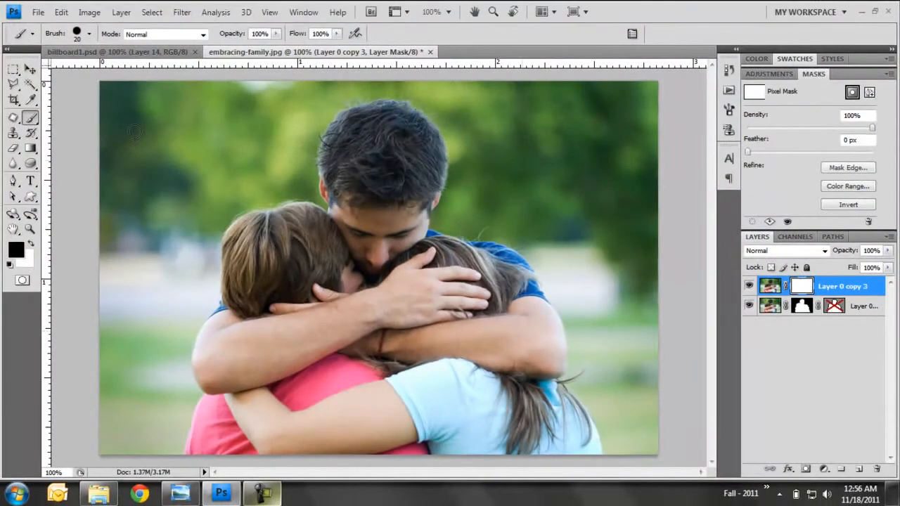
# - Paint black on the mask over the background and blue shoulder beside the girl's hair, and hide the lower masked layer
pyautogui.scroll(6, 136, 131)
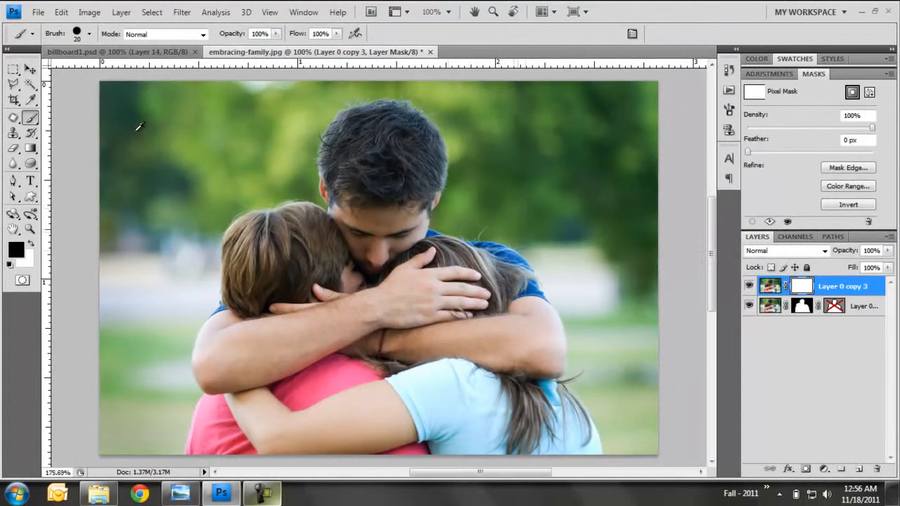
pyautogui.scroll(1, 137, 130)
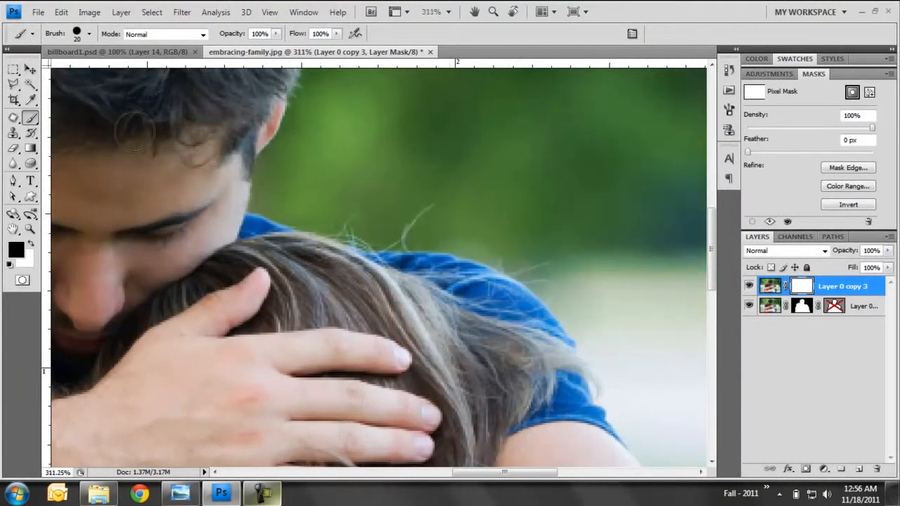
pyautogui.press('alt')
pyautogui.moveTo(463, 237)
pyautogui.mouseDown()
pyautogui.moveTo(518, 258)
pyautogui.moveTo(582, 326)
pyautogui.moveTo(471, 282)
pyautogui.mouseUp()
pyautogui.click(749, 305)
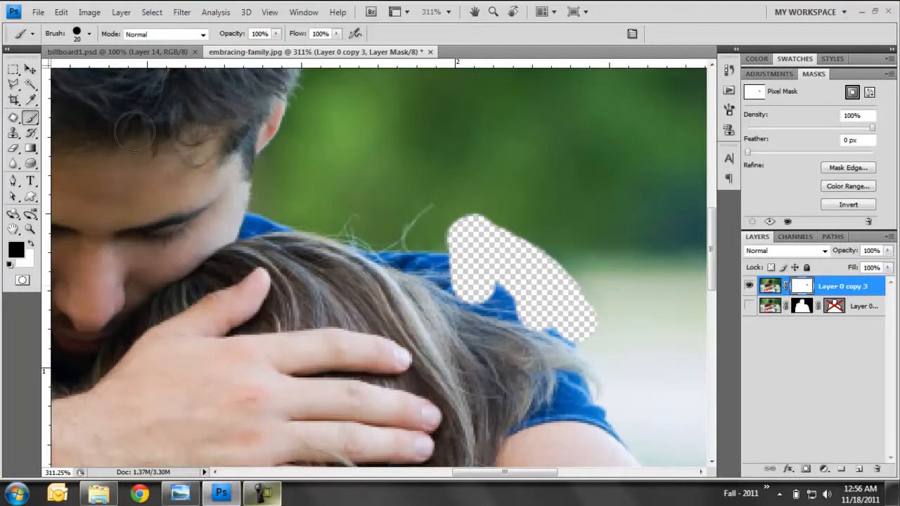
# - Switch the brush colour to white and paint on the mask to restore the erased blue shoulder
pyautogui.press('x')
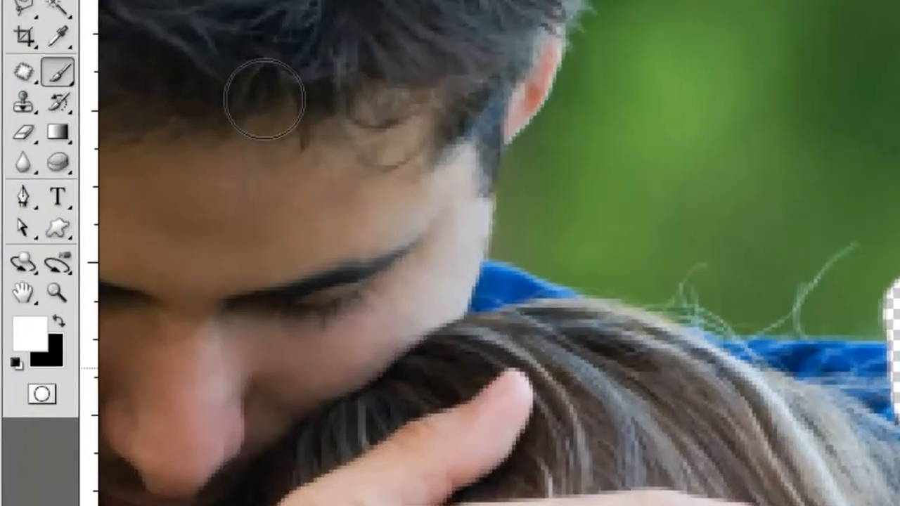
pyautogui.press('x')
pyautogui.press('x')
pyautogui.press('x')
pyautogui.press('x')
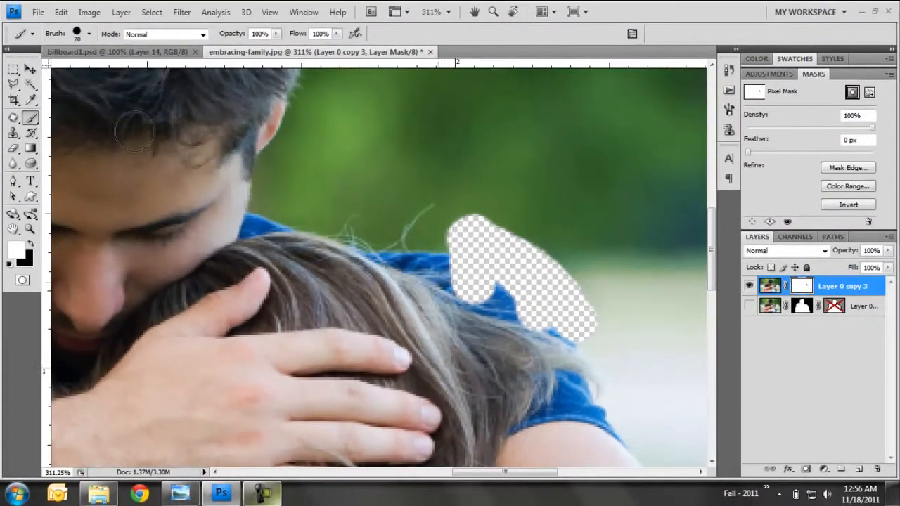
pyautogui.moveTo(453, 255)
pyautogui.mouseDown()
pyautogui.moveTo(458, 285)
pyautogui.moveTo(566, 337)
pyautogui.moveTo(478, 257)
pyautogui.moveTo(454, 252)
pyautogui.mouseUp()
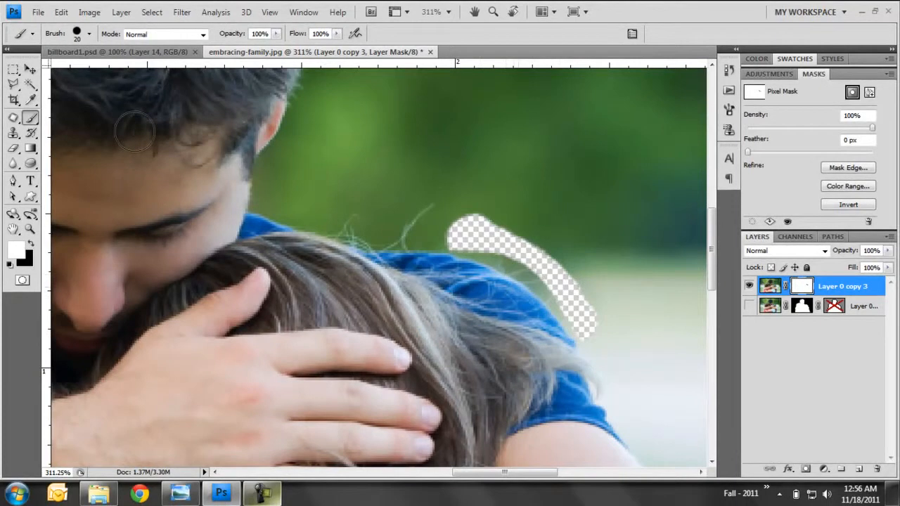
# - Paint black on the mask to hide the background along the girl's hair, the blue shoulder and the upper arm
pyautogui.press('x')
pyautogui.moveTo(559, 282)
pyautogui.mouseDown()
pyautogui.moveTo(520, 253)
pyautogui.moveTo(386, 225)
pyautogui.mouseUp()
pyautogui.scroll(-4, 135, 132)
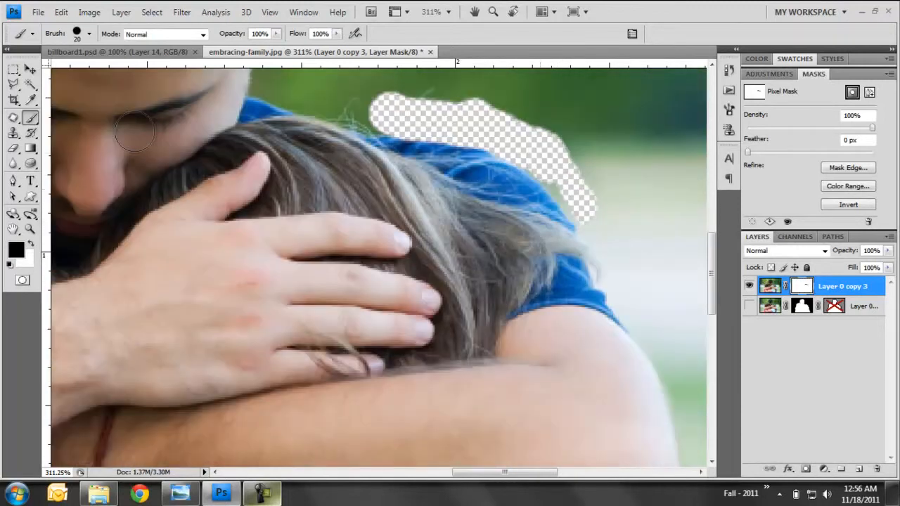
pyautogui.moveTo(543, 151)
pyautogui.mouseDown()
pyautogui.moveTo(592, 216)
pyautogui.moveTo(610, 271)
pyautogui.moveTo(637, 298)
pyautogui.moveTo(624, 315)
pyautogui.moveTo(643, 312)
pyautogui.moveTo(677, 360)
pyautogui.mouseUp()
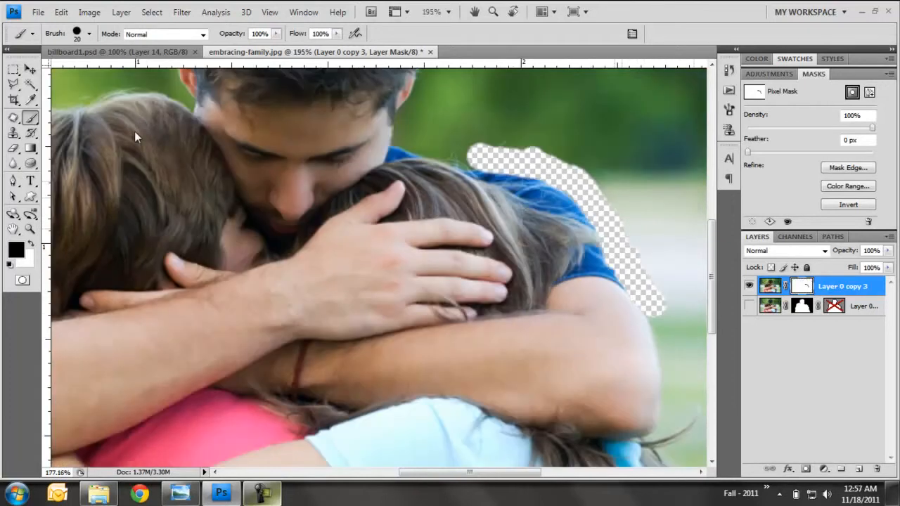
# - Paint black on the mask with a 40 px brush to hide more background beyond the blue shoulder and down the upper arm
pyautogui.click(621, 181)
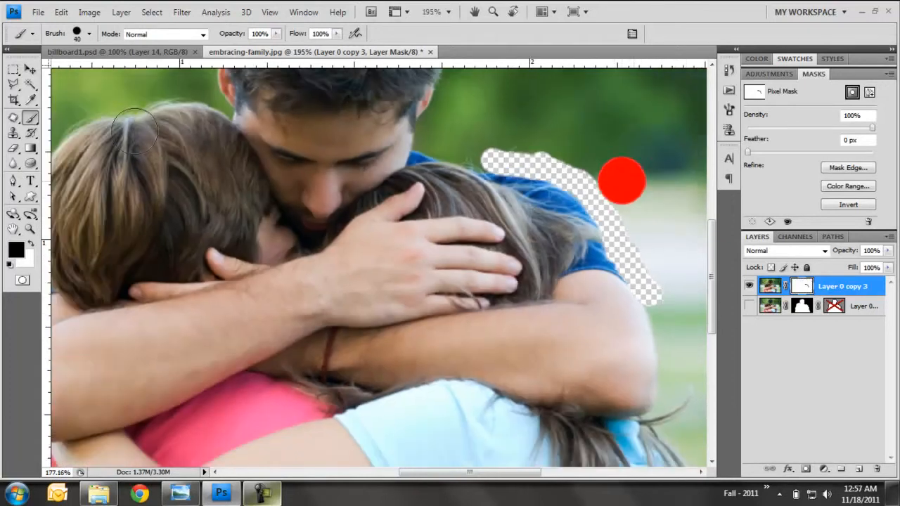
pyautogui.moveTo(554, 124); pyautogui.dragTo(617, 190)
pyautogui.moveTo(633, 235)
pyautogui.mouseDown()
pyautogui.moveTo(682, 281)
pyautogui.moveTo(661, 211)
pyautogui.moveTo(492, 127)
pyautogui.mouseUp()
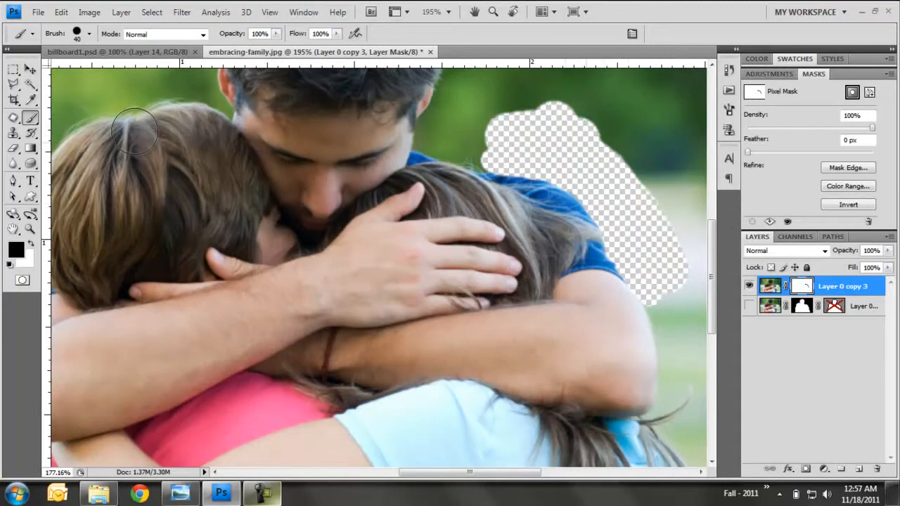
pyautogui.moveTo(594, 130); pyautogui.dragTo(672, 211)
pyautogui.scroll(3, 133, 130)
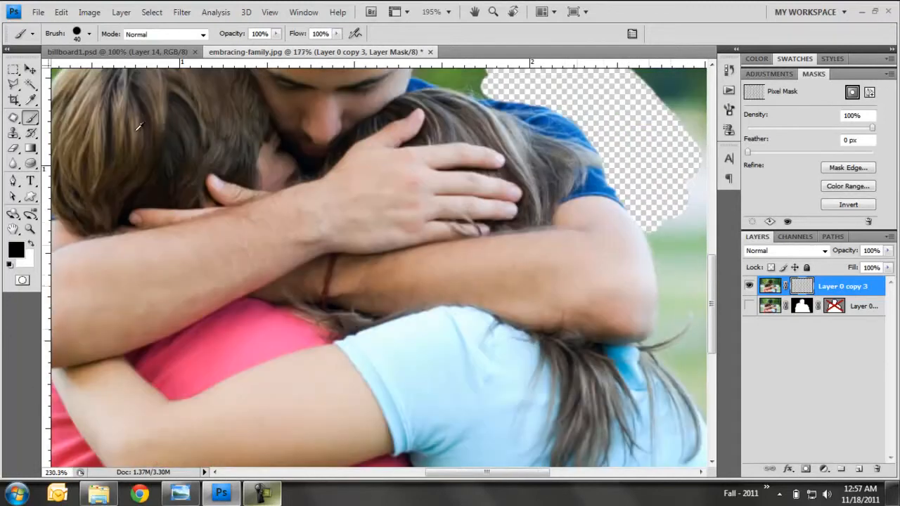
pyautogui.hscroll(3, 134, 131)
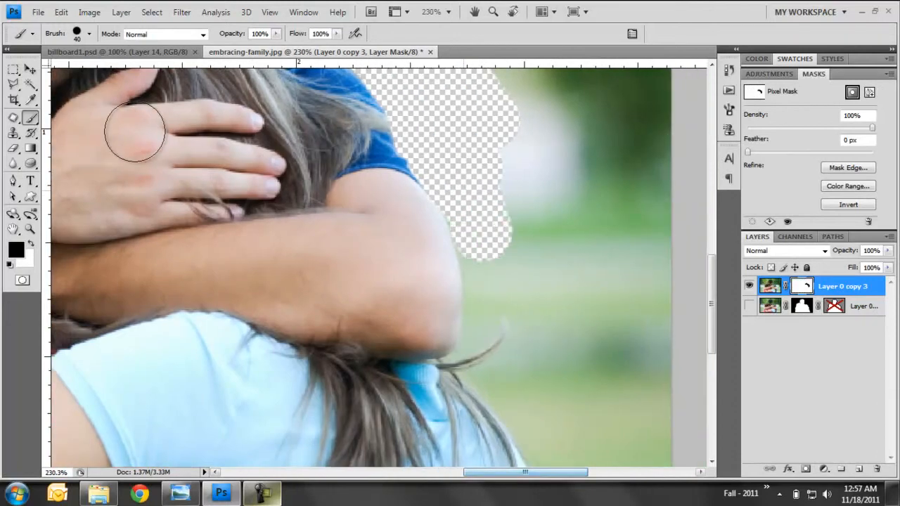
pyautogui.press('z')
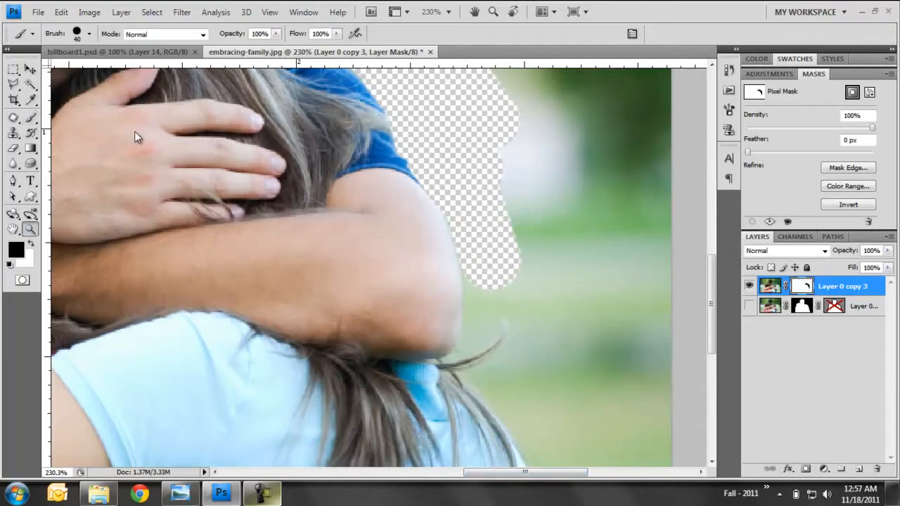
# - Delete the brush-masked Layer 0 copy 3 and show the masked Layer 0 copy 2 beneath it
pyautogui.hotkey('ctrl', '1')
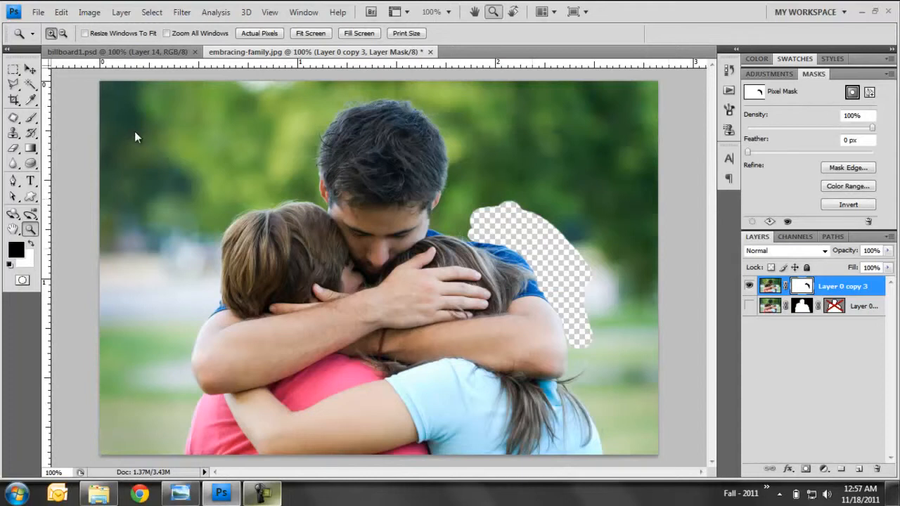
pyautogui.hotkey('ctrl', 'alt', 'z')
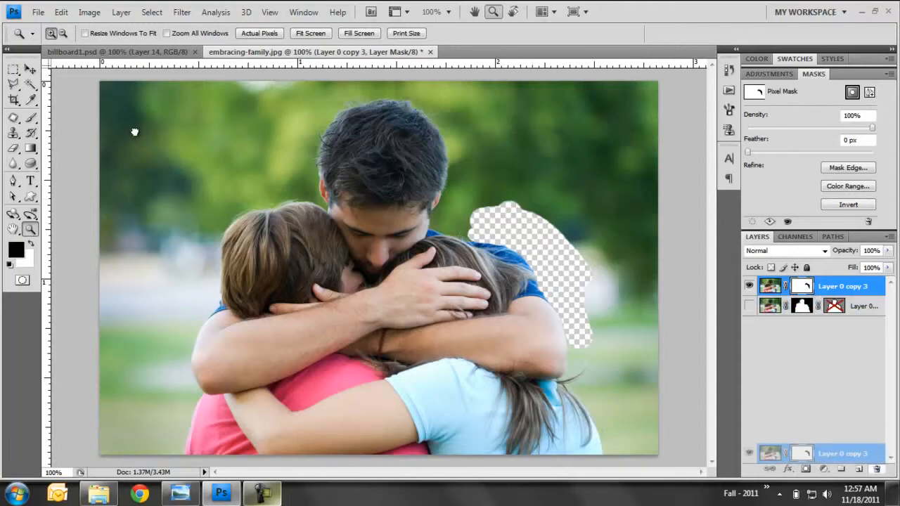
pyautogui.hotkey('ctrl', 'alt', 'z')
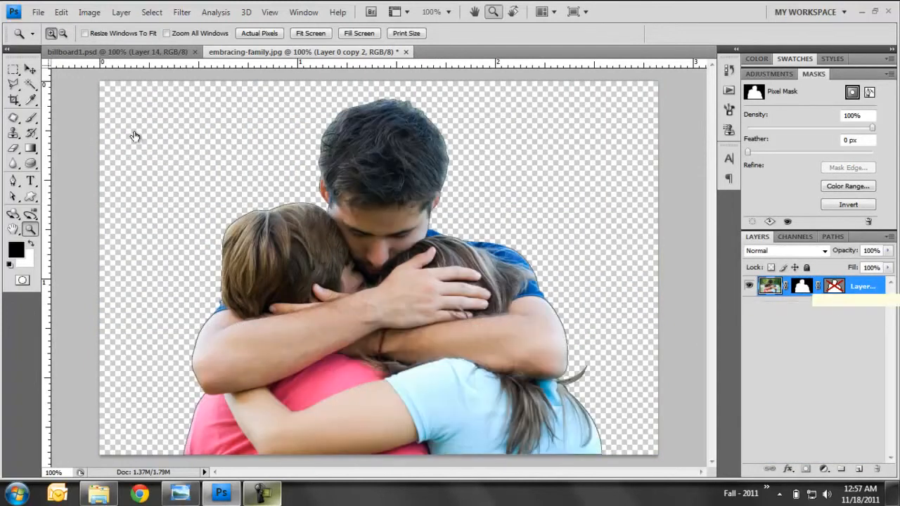
# - Copy the masked family layer from embracing-family.jpg into the billboard1.psd document with the Move Tool
pyautogui.press('v')
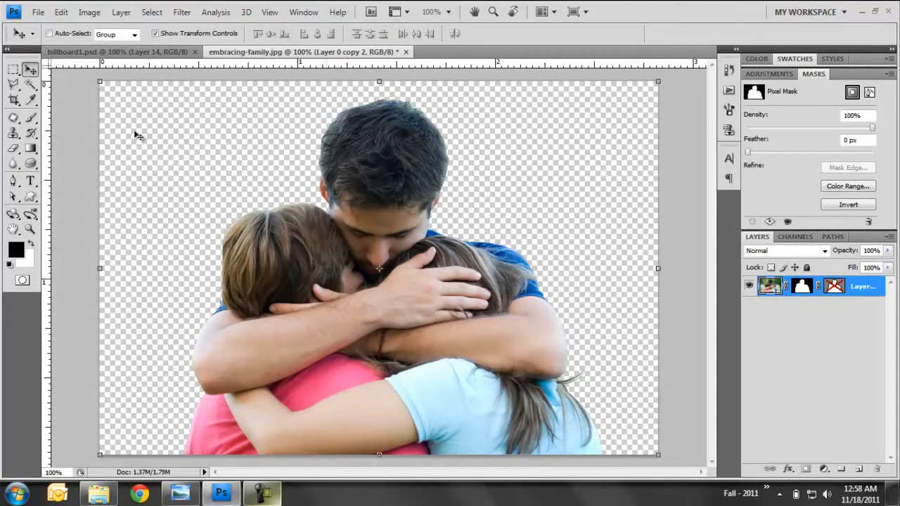
pyautogui.hotkey('shift', 'Up')
pyautogui.hotkey('shift', 'Left')
pyautogui.hotkey('shift', 'Up')
pyautogui.hotkey('shift', 'Left')
pyautogui.hotkey('shift', 'Up')
pyautogui.hotkey('shift', 'Left')
pyautogui.hotkey('shift', 'Up')
pyautogui.hotkey('shift', 'Left')
pyautogui.hotkey('shift', 'Up')
pyautogui.hotkey('shift', 'Left')
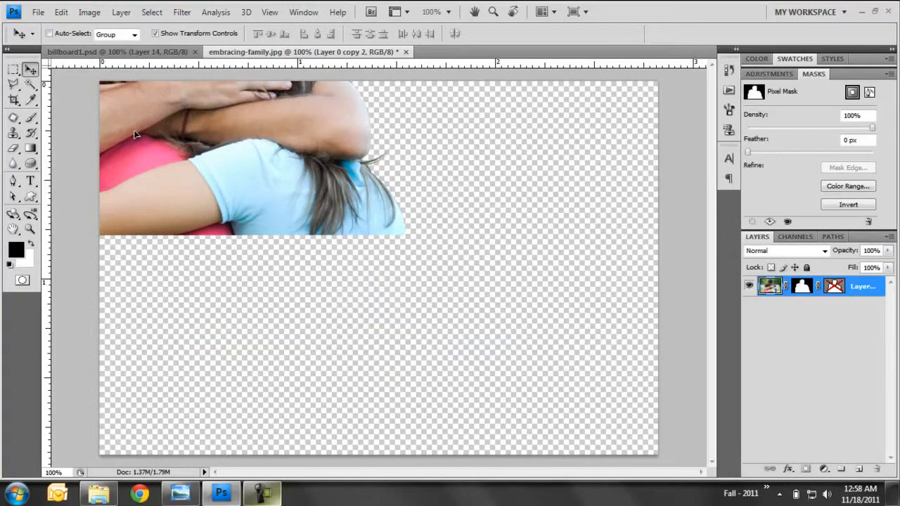
pyautogui.hotkey('ctrl', 'Tab')
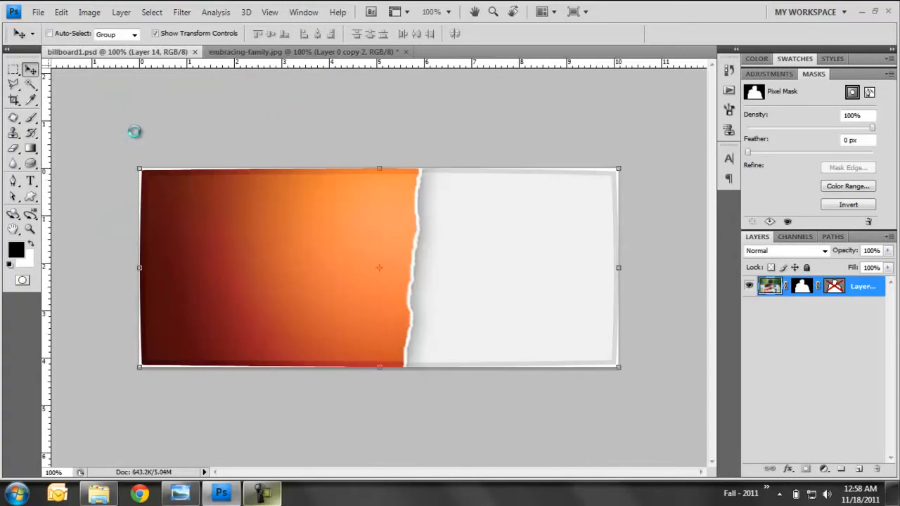
pyautogui.moveTo(135, 137); pyautogui.dragTo(136, 136)
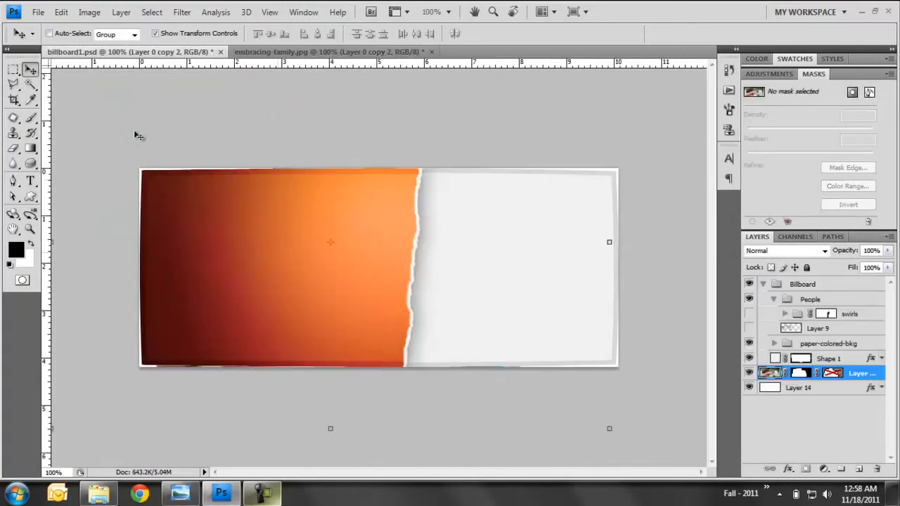
# - Place the family layer in the People group above paper-colored-bkg and convert it to a Smart Object
pyautogui.moveTo(135, 132); pyautogui.dragTo(135, 136)
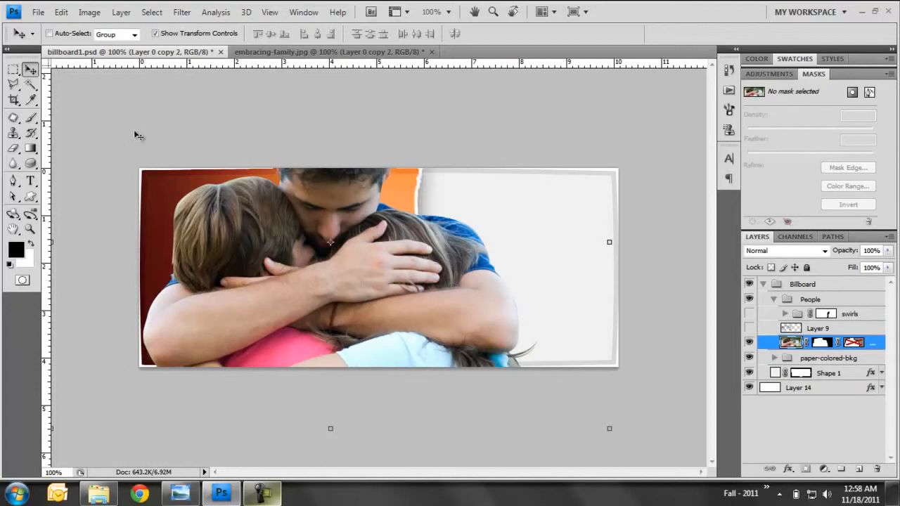
pyautogui.rightClick(872, 343)
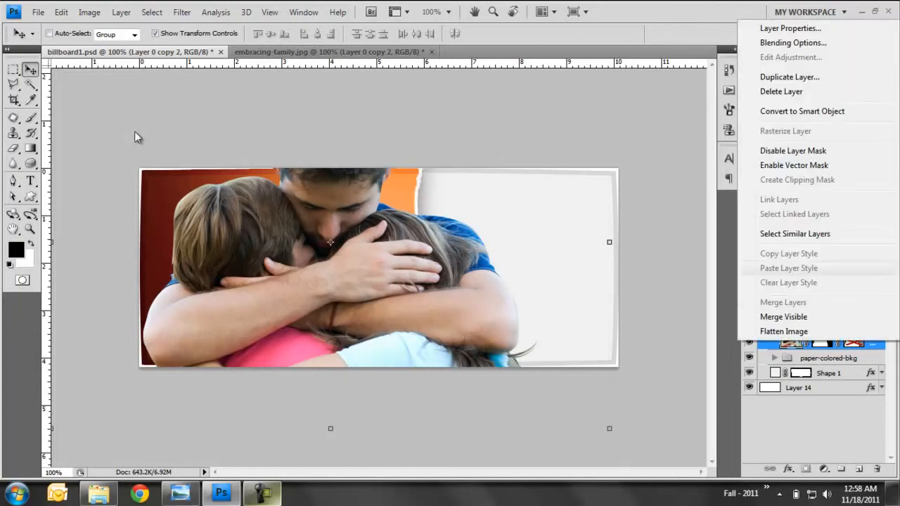
pyautogui.click(801, 110)
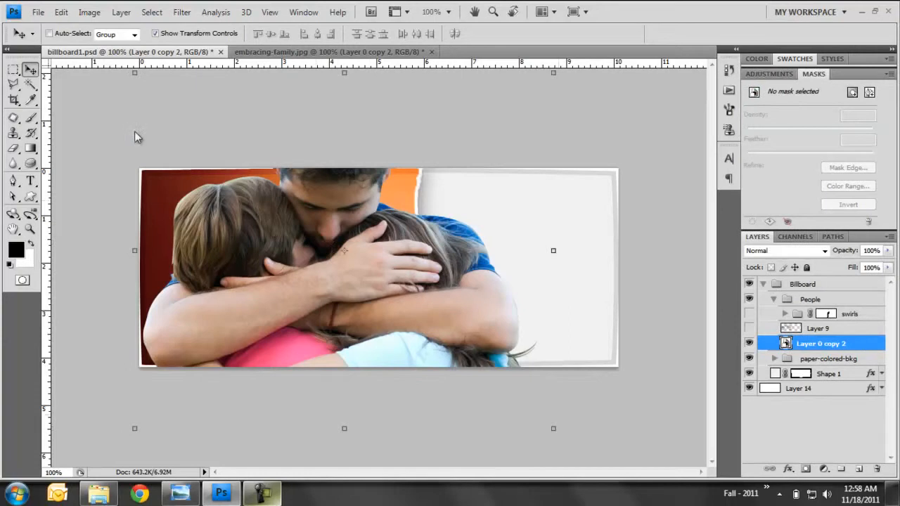
# - Scale the family Smart Object down proportionally so its body fits within the billboard's height
pyautogui.moveTo(135, 73); pyautogui.dragTo(205, 132)
pyautogui.moveTo(135, 131); pyautogui.dragTo(136, 134)
pyautogui.press('Return')
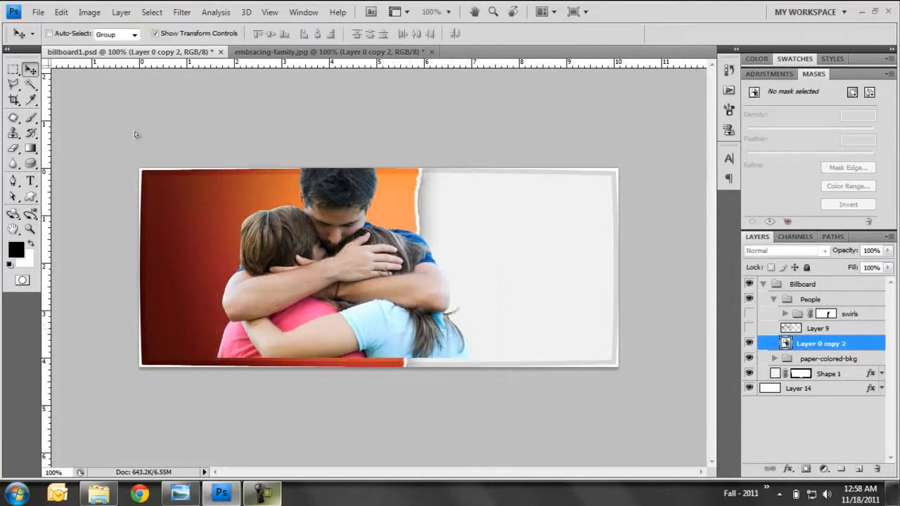
# - Move the family onto the orange area, with its lower edge at the bottom of the billboard
pyautogui.hotkey('shift', 'Left')
pyautogui.hotkey('shift', 'Left')
pyautogui.hotkey('shift', 'Left')
pyautogui.hotkey('shift', 'Left')
pyautogui.hotkey('shift', 'Left')
pyautogui.hotkey('shift', 'Left')
pyautogui.hotkey('shift', 'Left')
pyautogui.hotkey('shift', 'Left')
pyautogui.hotkey('shift', 'Left')
pyautogui.hotkey('shift', 'Left')
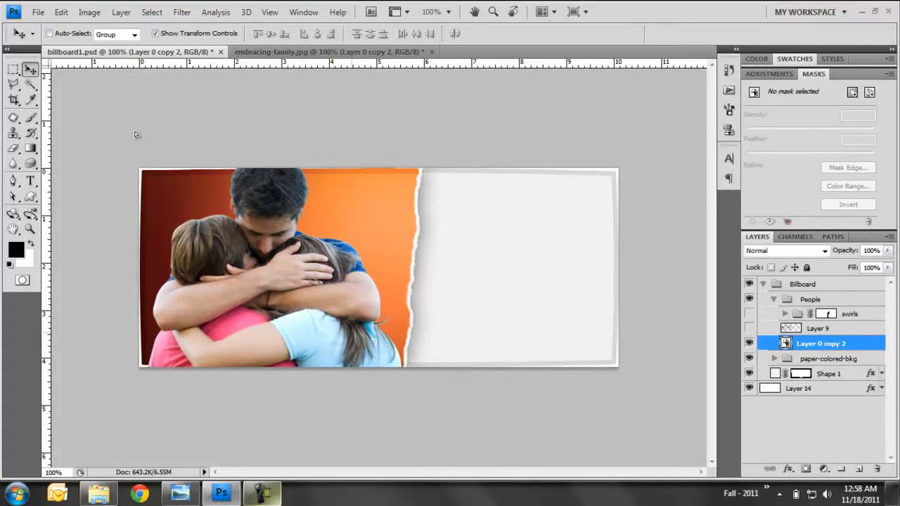
# - Examine how the family overlaps the billboard's curved lower edge, and hide Layer 0 copy 2
pyautogui.press('z')
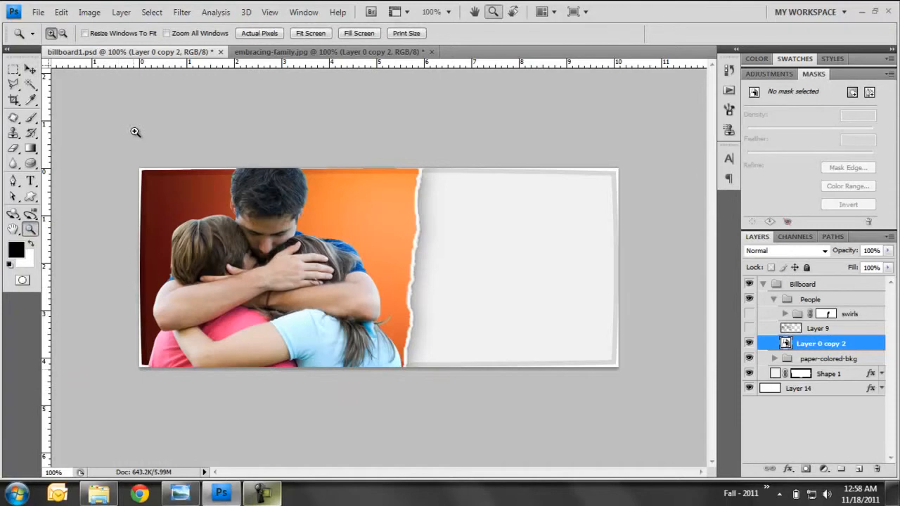
pyautogui.click(135, 132)
pyautogui.scroll(-3, 135, 130)
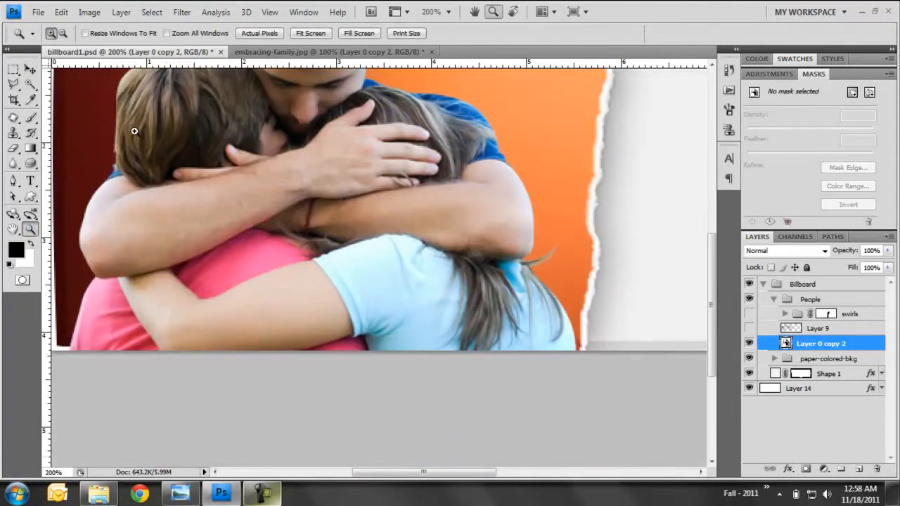
pyautogui.hscroll(-4, 134, 131)
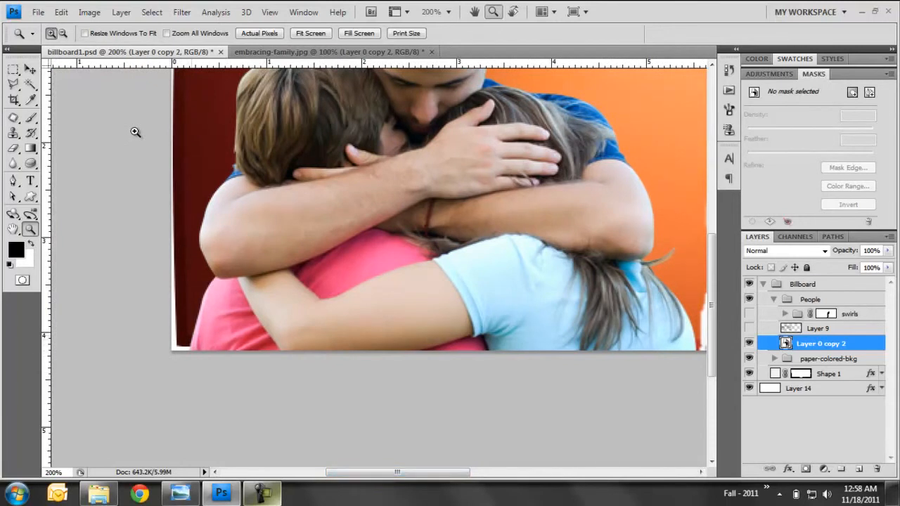
pyautogui.keyDown('alt'); pyautogui.click(135, 132); pyautogui.keyUp('alt')
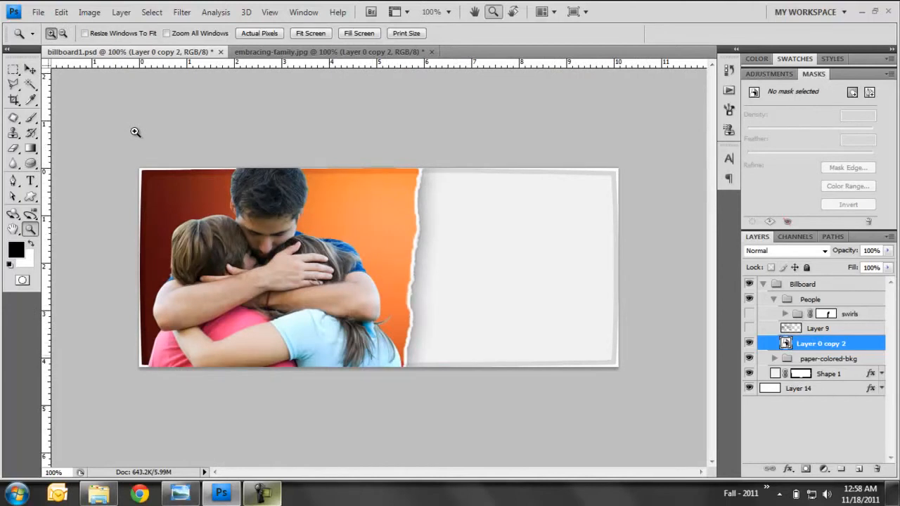
pyautogui.hotkey('ctrl', ',')
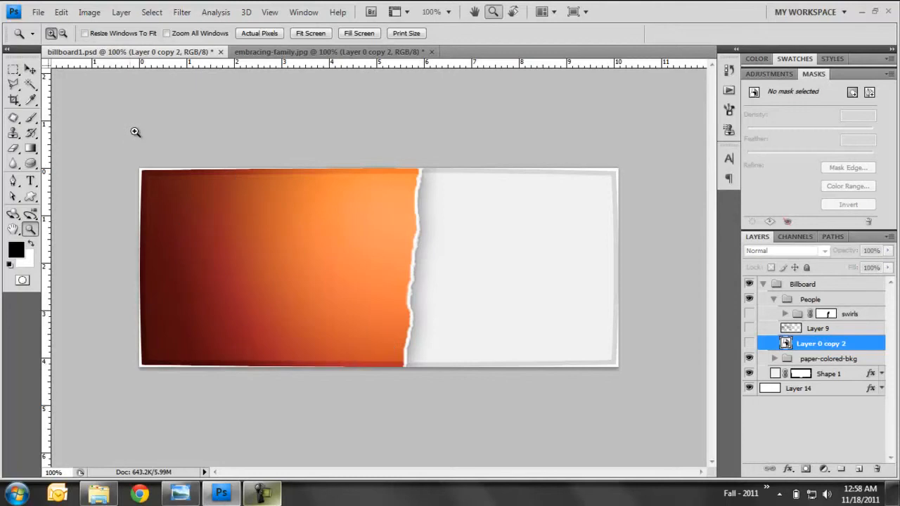
pyautogui.hotkey('ctrl', ',')
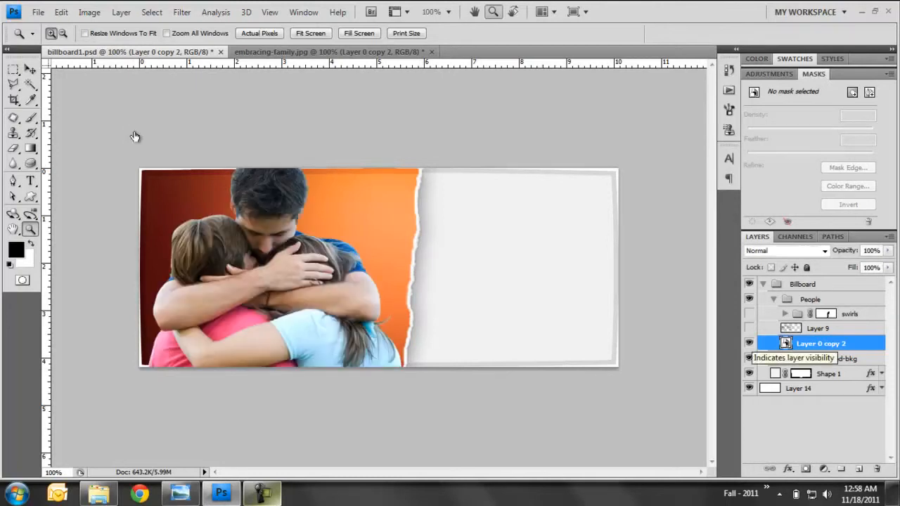
pyautogui.hotkey('ctrl', ',')
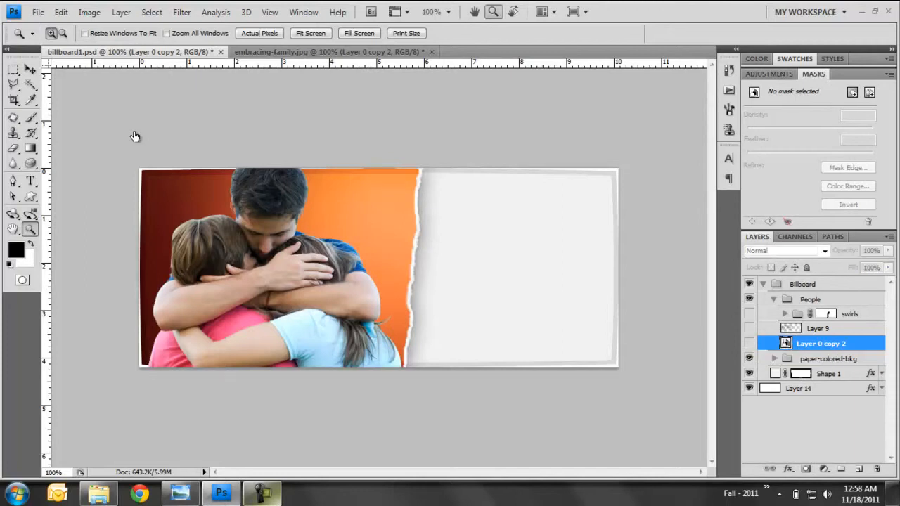
# - Select the Shape 1 layer with the Direct Selection Tool and examine its vector mask path along the billboard's edges and corners
pyautogui.hotkey('alt', '[')
pyautogui.hotkey('alt', '[')
pyautogui.press('v')
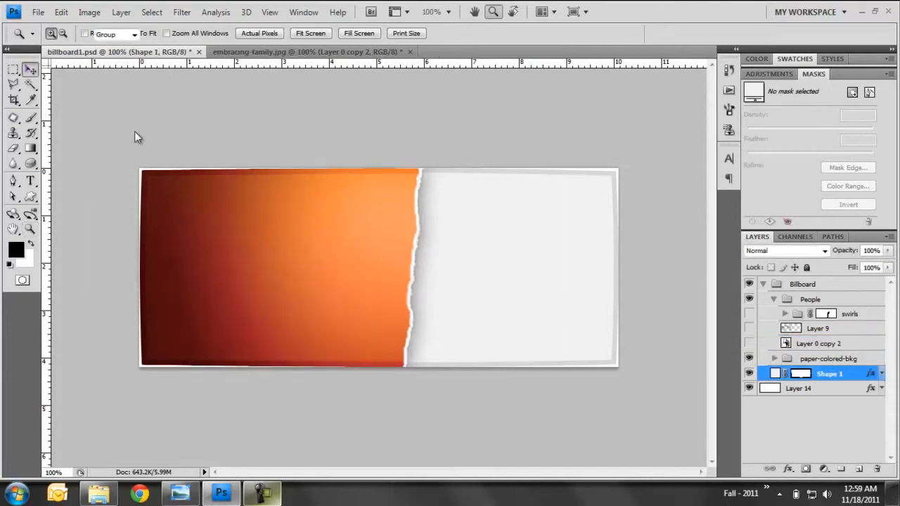
pyautogui.press('a')
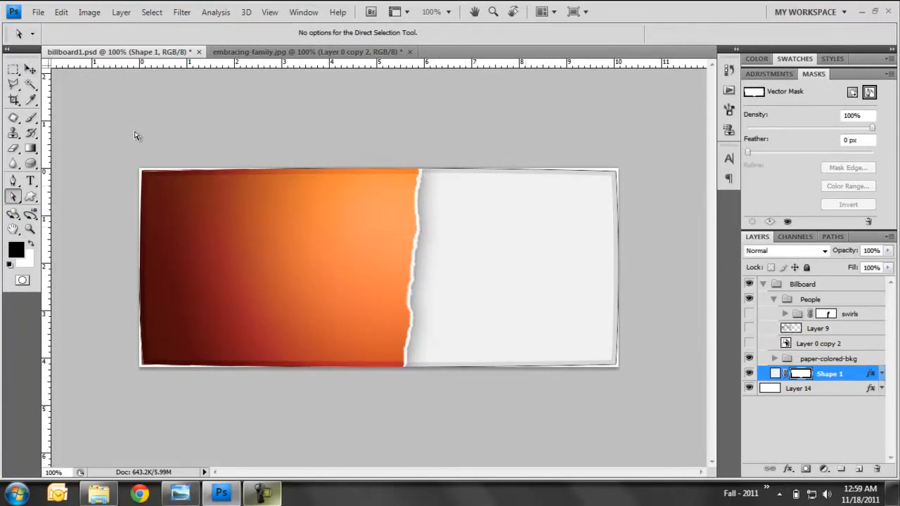
pyautogui.hotkey('ctrl', '+')
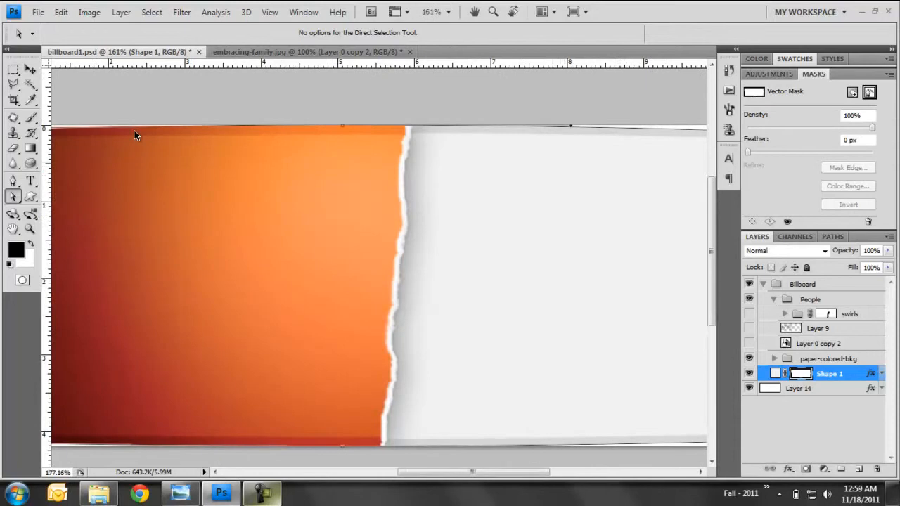
pyautogui.press('alt')
pyautogui.press('alt')
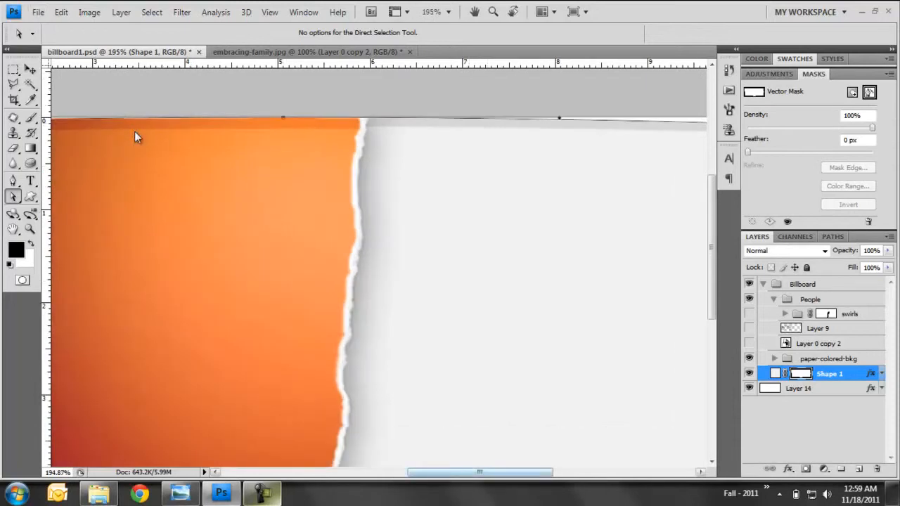
pyautogui.hscroll(5, 134, 131)
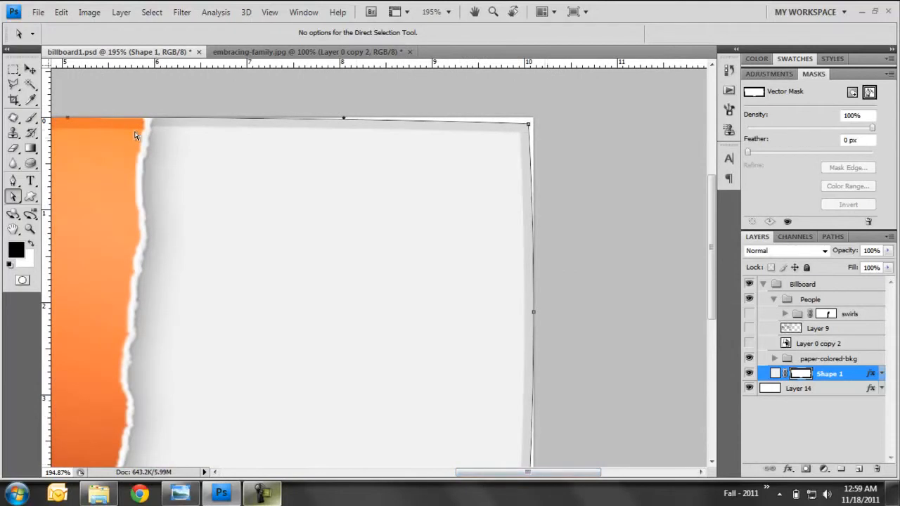
pyautogui.scroll(-2, 136, 135)
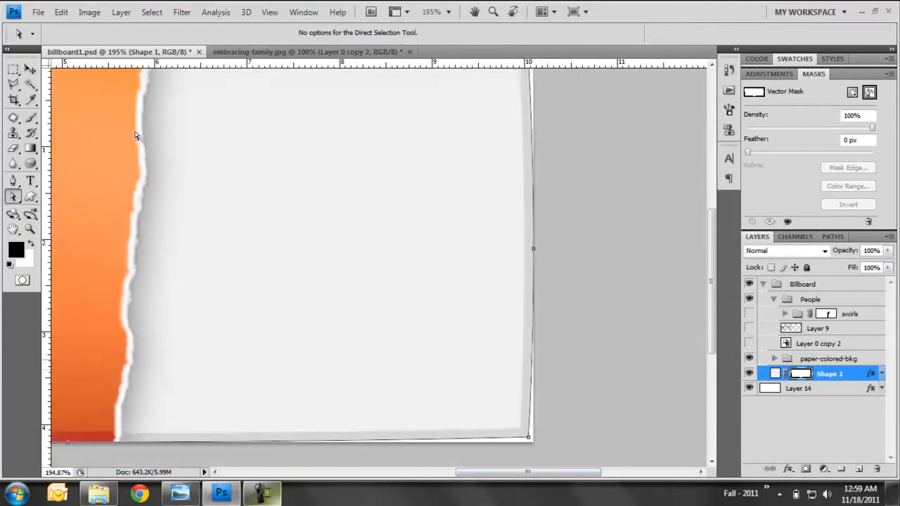
pyautogui.press('z')
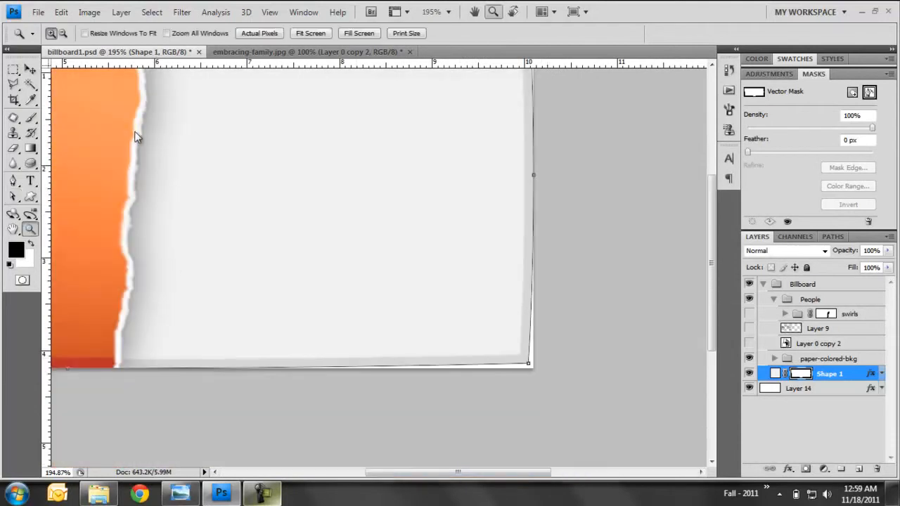
pyautogui.keyDown('alt'); pyautogui.click(135, 132); pyautogui.keyUp('alt')
pyautogui.press('a')
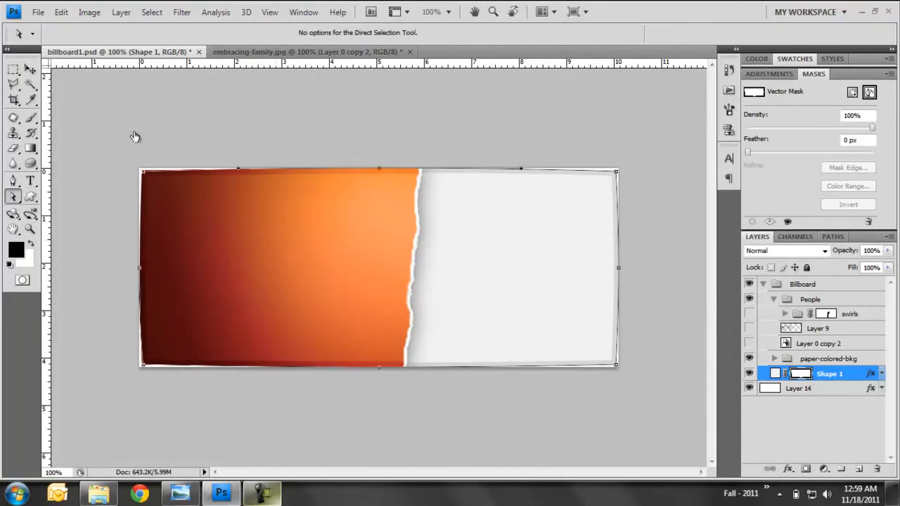
# - Show Layer 0 copy 2 and copy Shape 1's vector mask onto it to clip the family to the billboard's shape
pyautogui.press('Return')
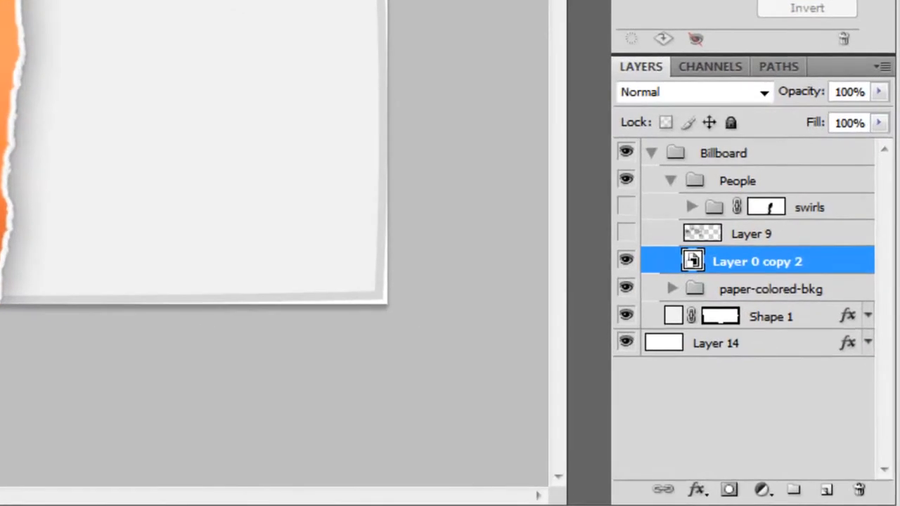
pyautogui.moveTo(756, 262)
pyautogui.mouseDown()
pyautogui.moveTo(756, 288)
pyautogui.moveTo(756, 251)
pyautogui.moveTo(756, 260)
pyautogui.mouseUp()
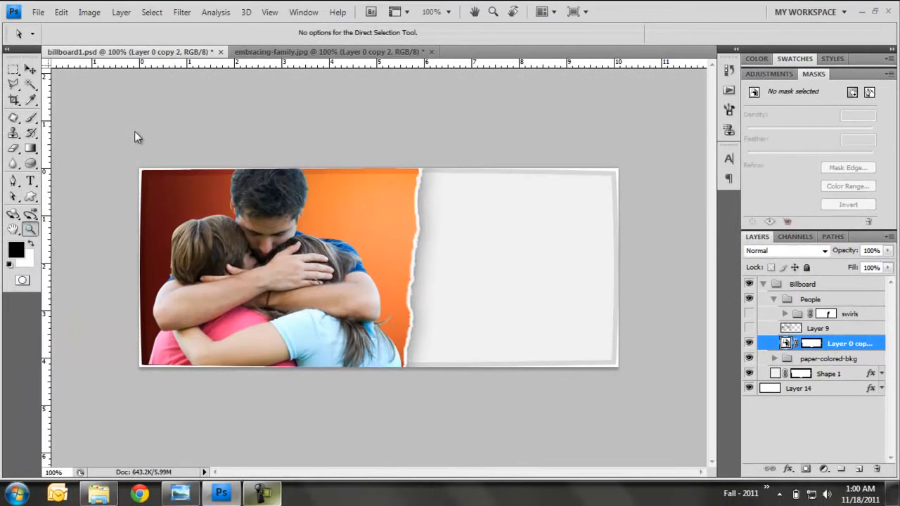
pyautogui.press('z')
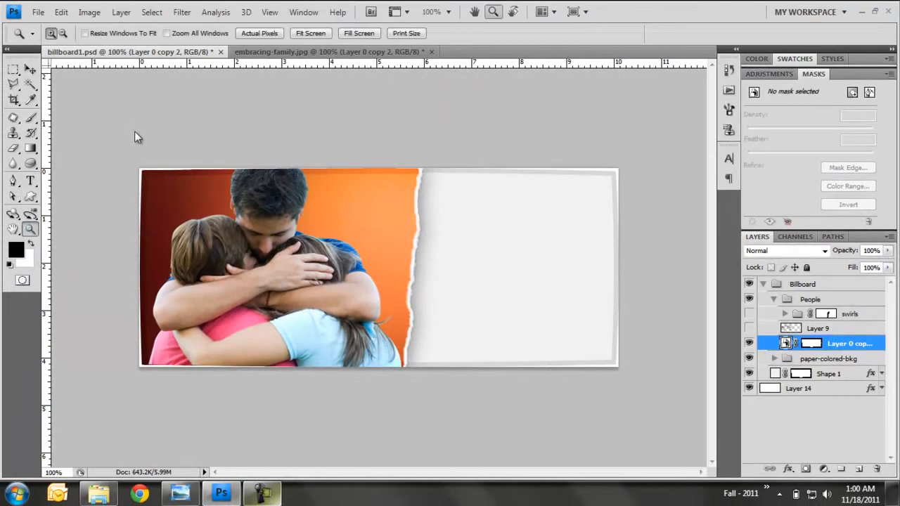
# - Inspect the clipped family up close along the billboard's left and lower edges
pyautogui.click(135, 132)
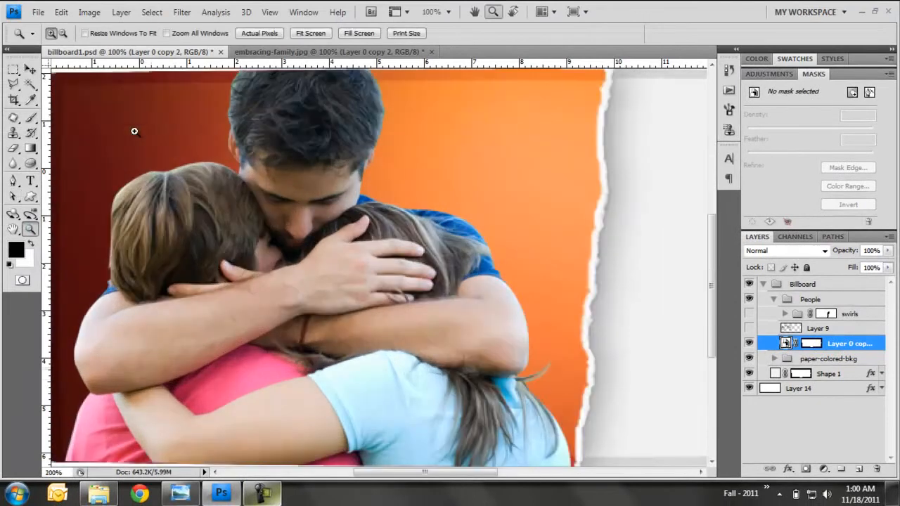
pyautogui.hscroll(-3, 134, 130)
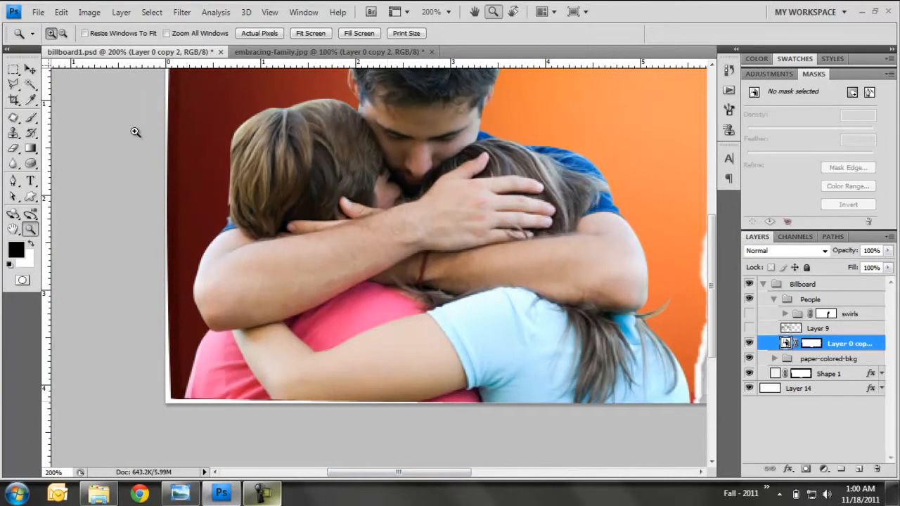
pyautogui.keyDown('alt'); pyautogui.click(134, 131); pyautogui.keyUp('alt')
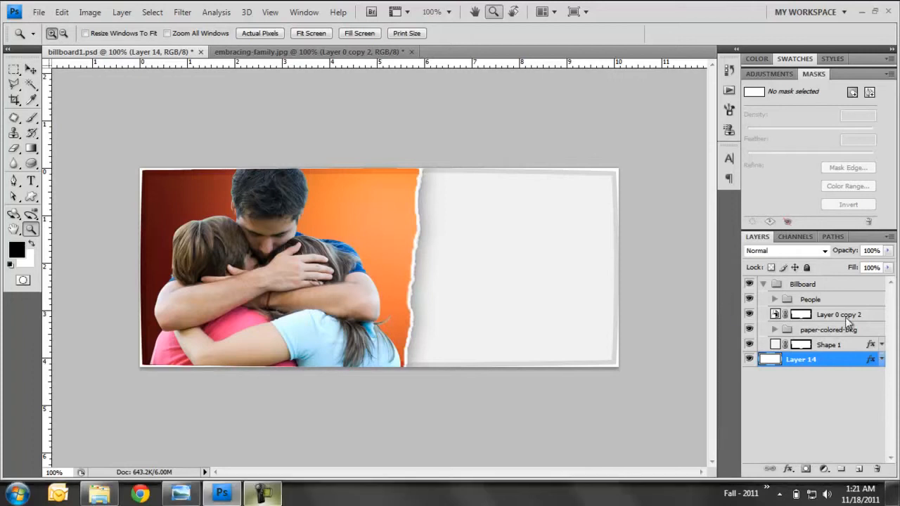
# - Hide the paper-colored-bkg group and Shape 1, and draw a black star over the family above Layer 0 copy 2
pyautogui.click(749, 330)
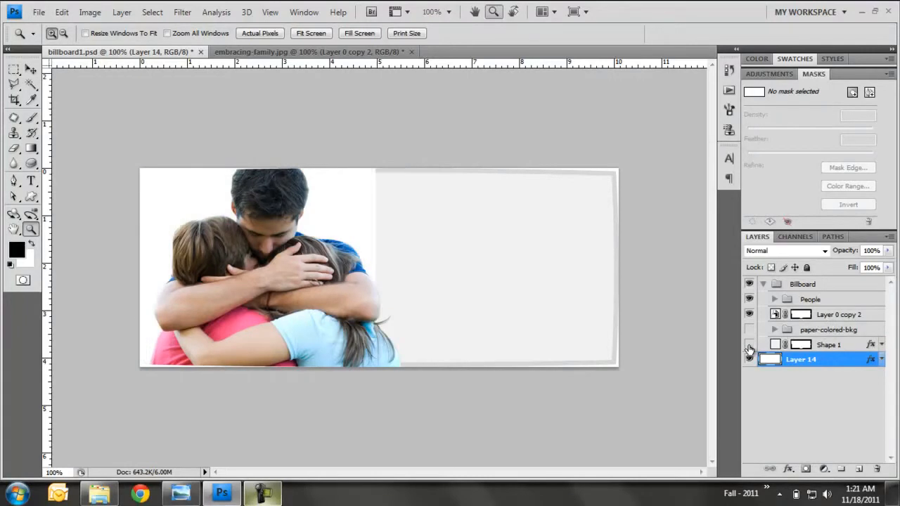
pyautogui.click(749, 345)
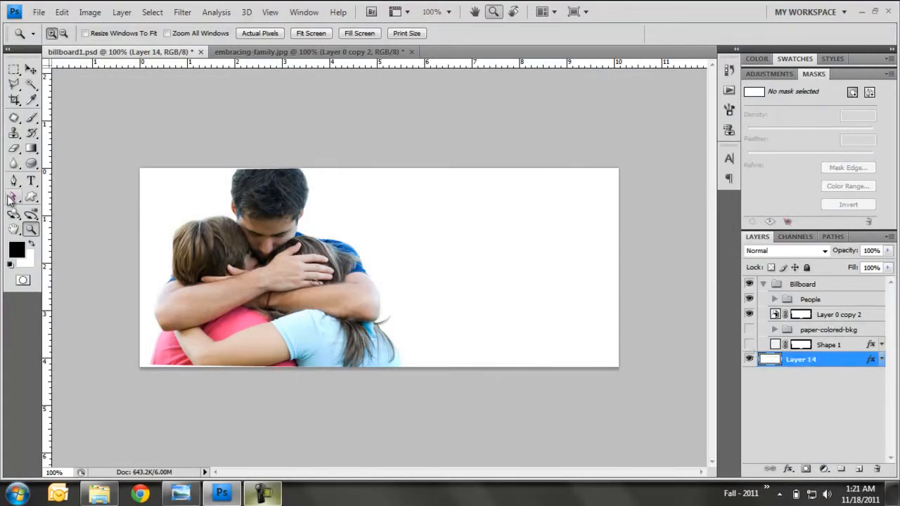
pyautogui.click(31, 197)
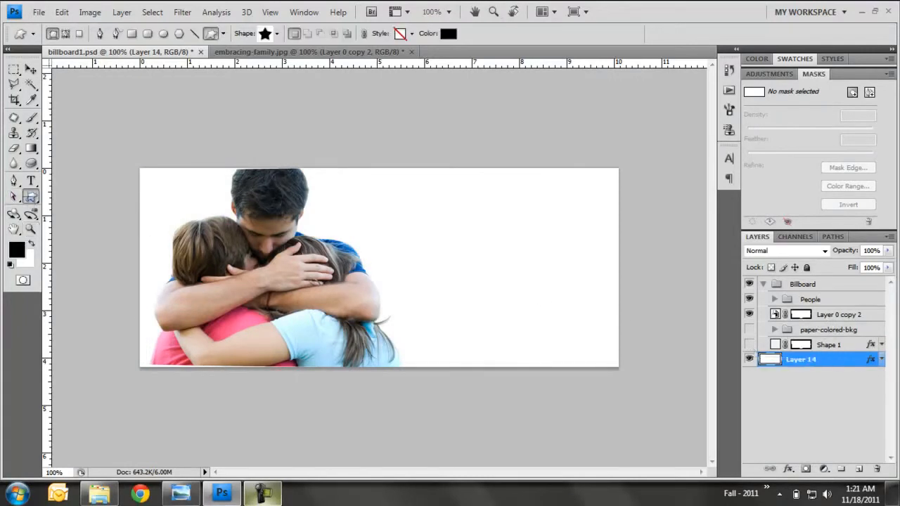
pyautogui.click(833, 314)
pyautogui.moveTo(281, 283); pyautogui.dragTo(323, 334)
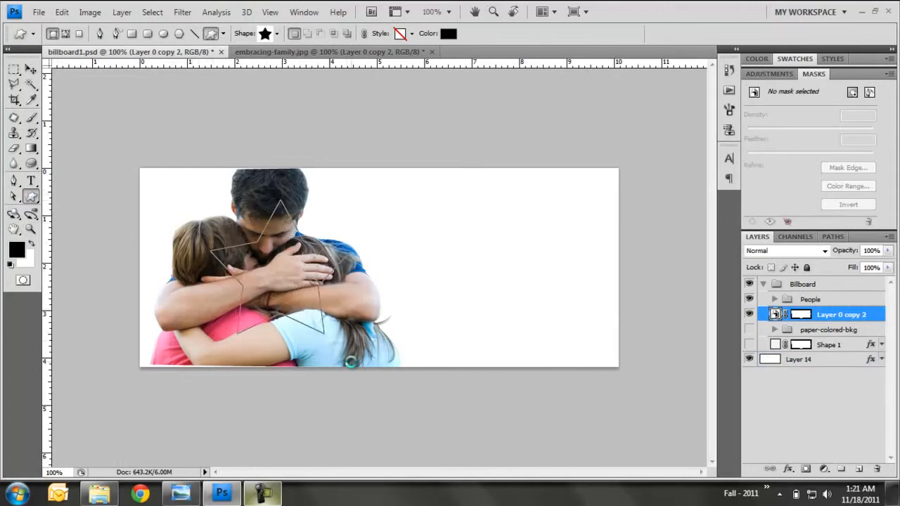
# - Shift the black star slightly to the left and enlarge it proportionally around its center to cover more of the family
pyautogui.press('a')
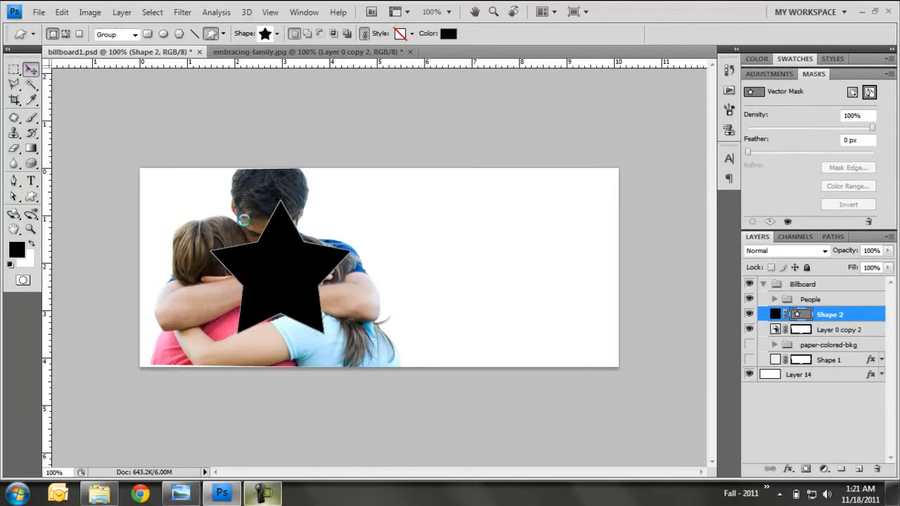
pyautogui.press('v')
pyautogui.moveTo(305, 271); pyautogui.dragTo(294, 272)
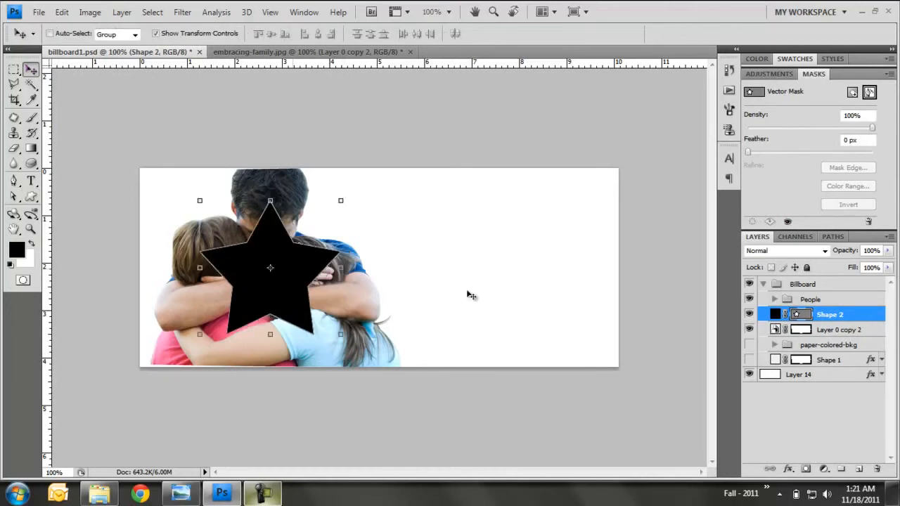
pyautogui.moveTo(340, 334); pyautogui.dragTo(362, 354)
pyautogui.press('Return')
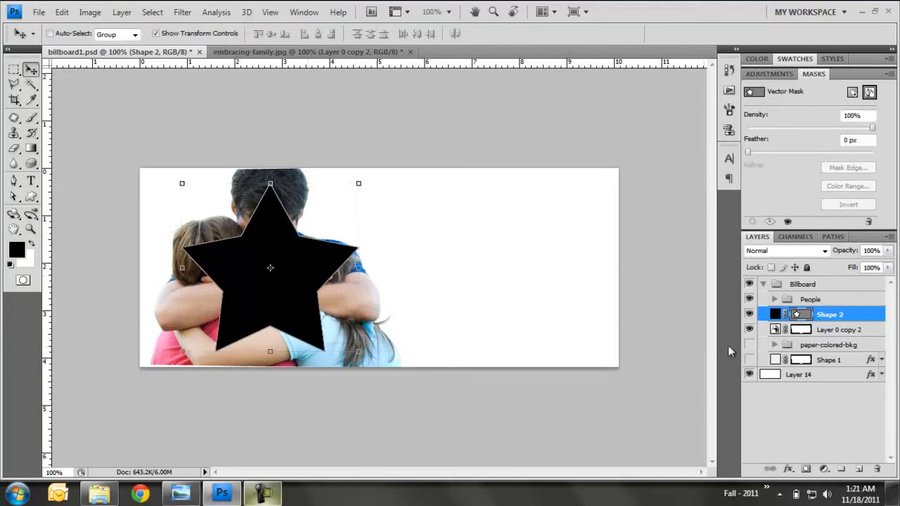
# - Clip Layer 0 copy 2 to the star layer placed directly beneath it, and shift the family within the star
pyautogui.moveTo(847, 314); pyautogui.dragTo(851, 340)
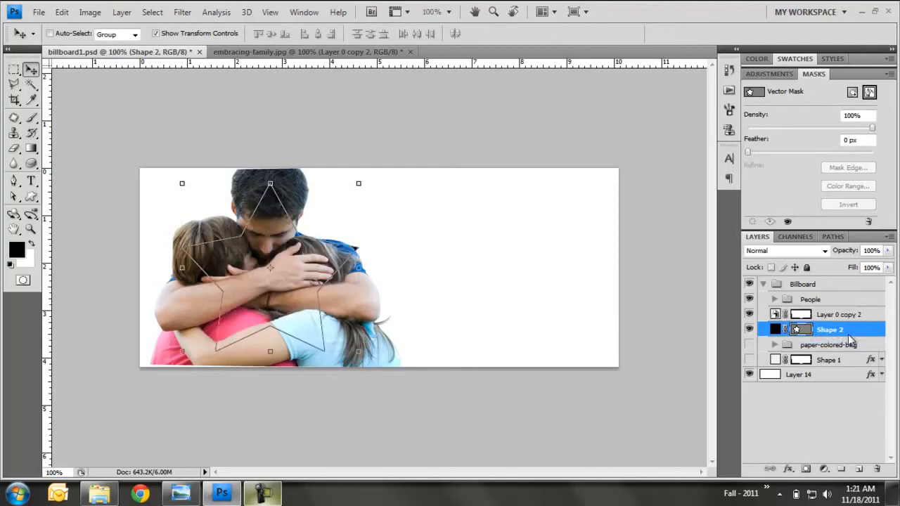
pyautogui.click(854, 316)
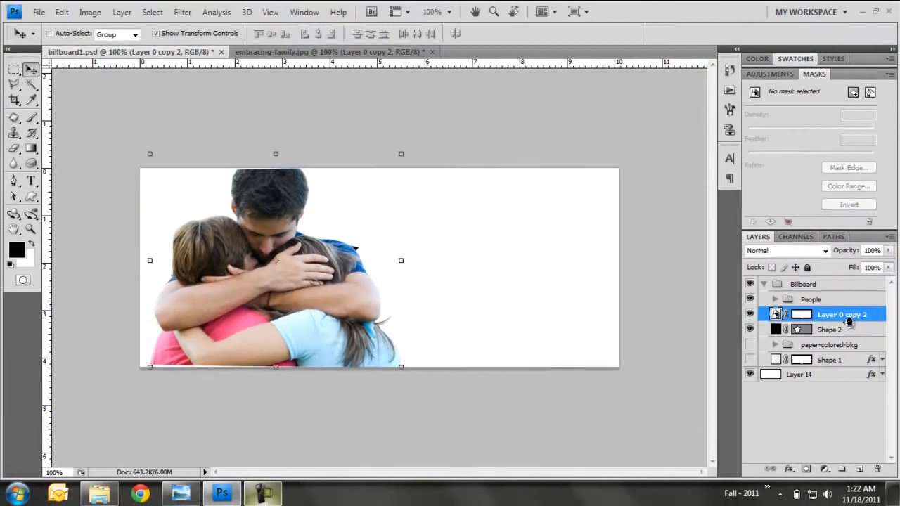
pyautogui.keyDown('alt'); pyautogui.click(801, 267); pyautogui.keyUp('alt')
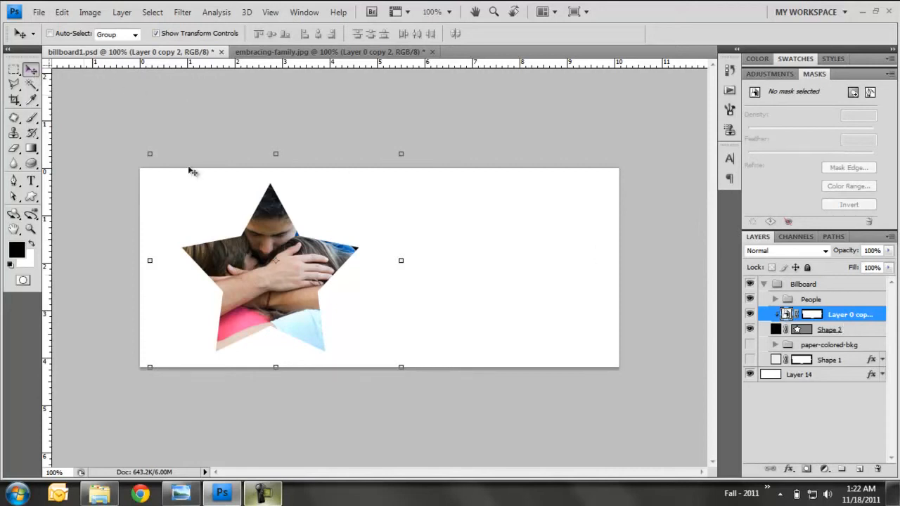
pyautogui.moveTo(264, 261)
pyautogui.mouseDown()
pyautogui.moveTo(285, 264)
pyautogui.moveTo(248, 268)
pyautogui.moveTo(301, 264)
pyautogui.moveTo(267, 262)
pyautogui.moveTo(318, 244)
pyautogui.moveTo(265, 268)
pyautogui.moveTo(255, 261)
pyautogui.mouseUp()
pyautogui.click(30, 229)
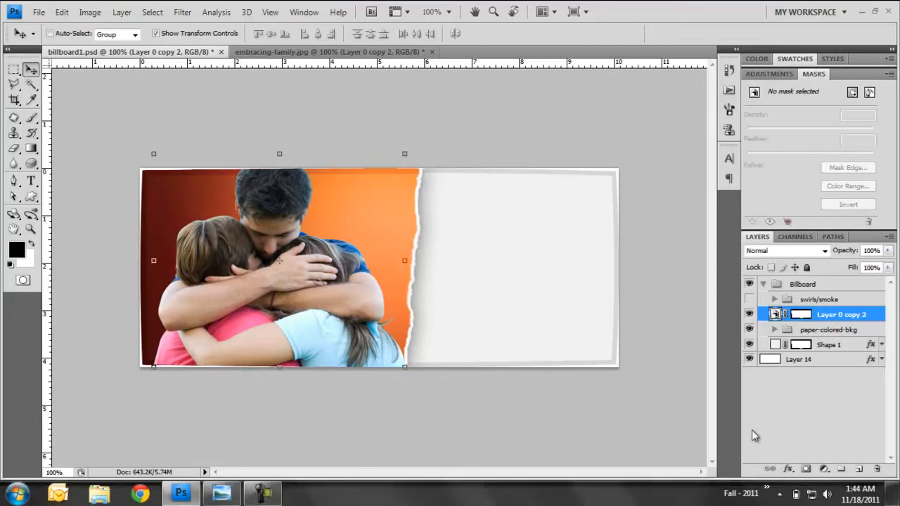
# - Set the blend mode of Layer 0 copy 2 to Luminosity and show the swirls/smoke group
pyautogui.click(824, 251)
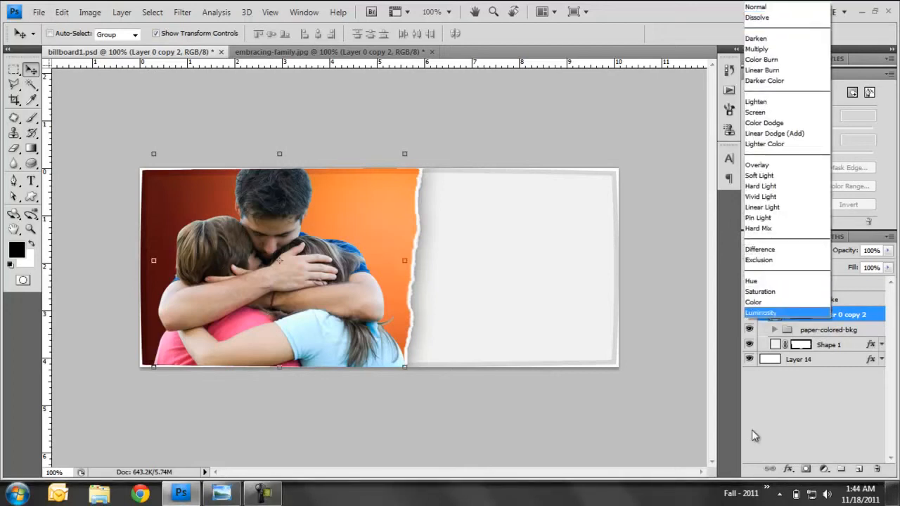
pyautogui.click(781, 312)
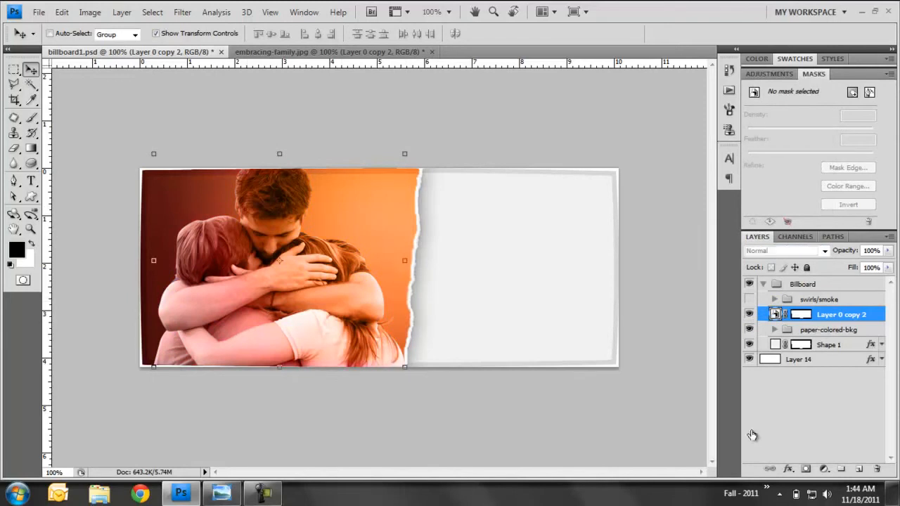
pyautogui.hotkey('alt', ']')
pyautogui.click(748, 298)
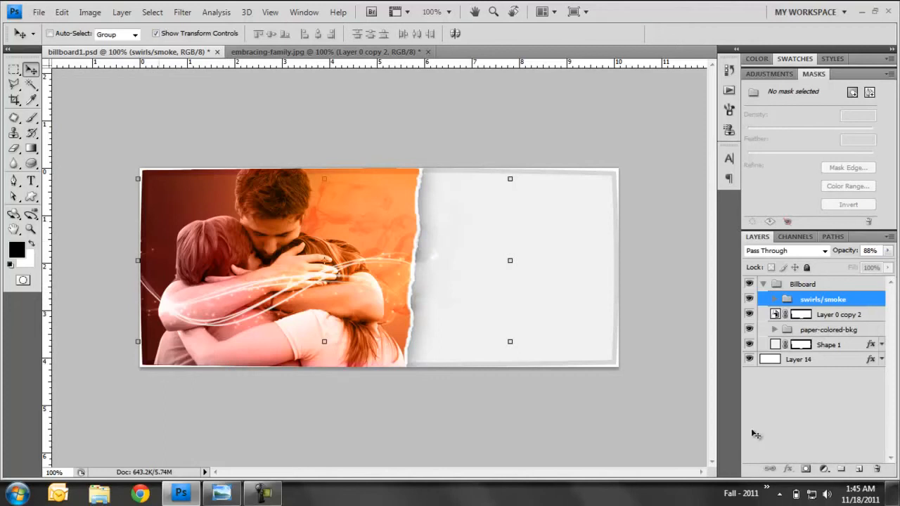
# - Add a layer mask to the swirls/smoke group and paint out the smoke beyond the torn paper edge with a black 40 px brush
pyautogui.press('z')
pyautogui.hotkey('ctrl', '+')
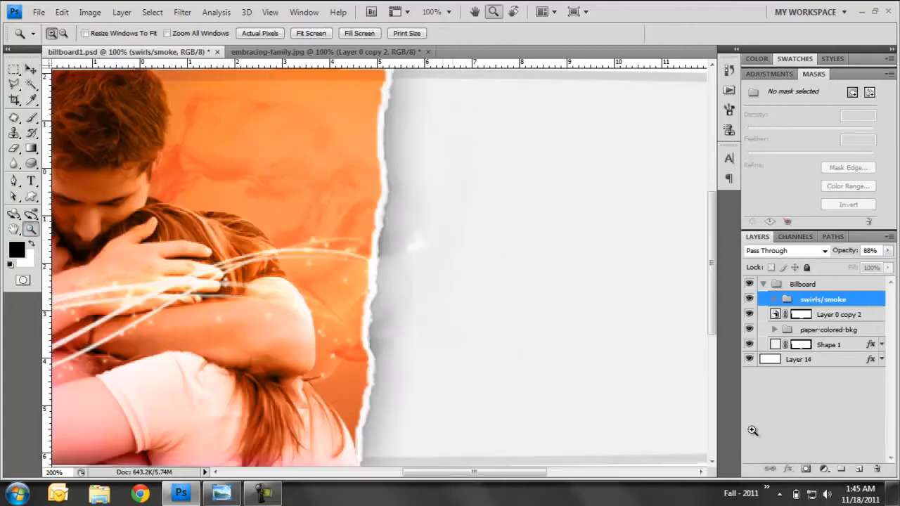
pyautogui.hotkey('ctrl', '+')
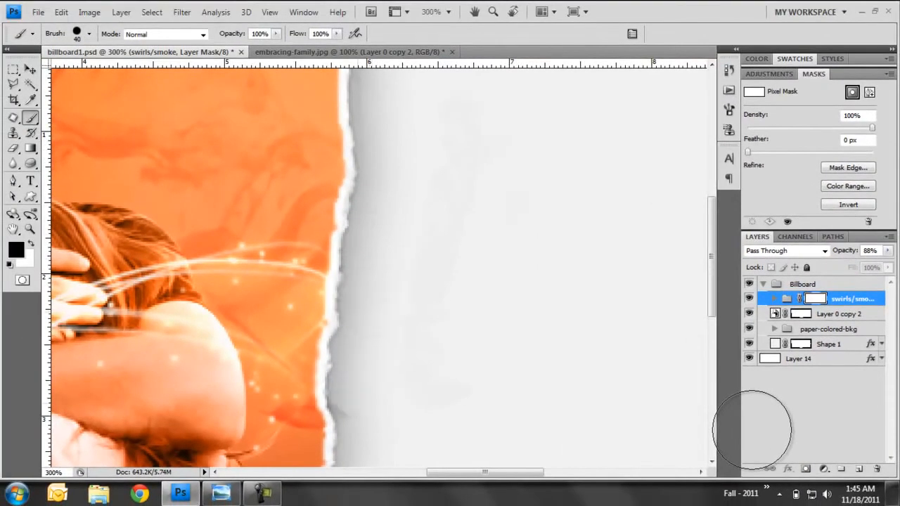
pyautogui.scroll(-1, 752, 430)
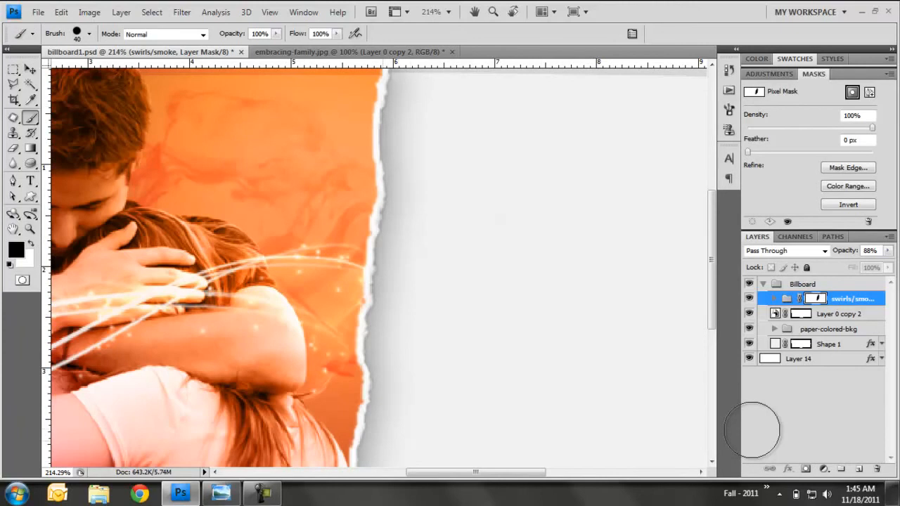
pyautogui.press('z')
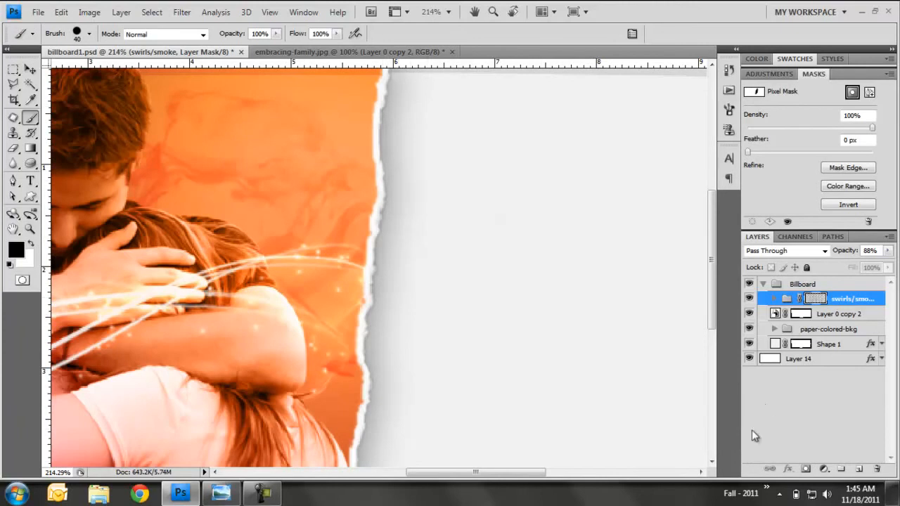
pyautogui.hotkey('ctrl', '1')
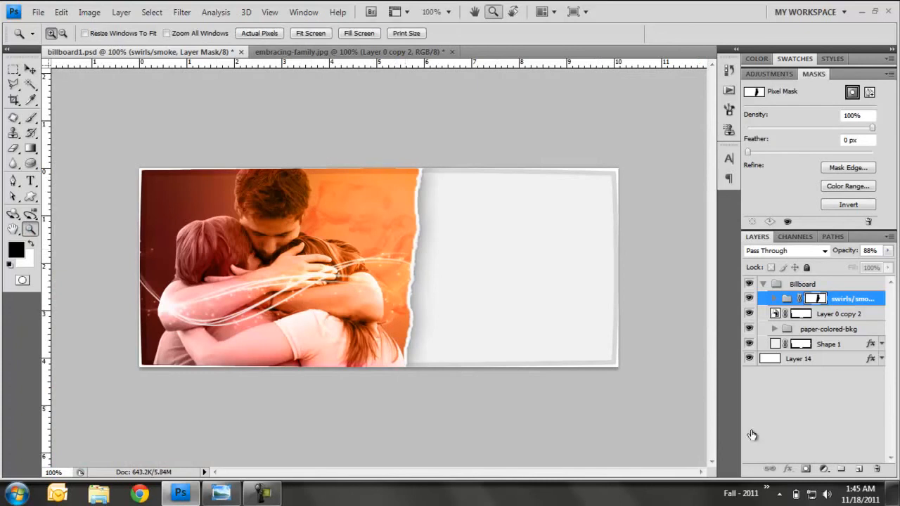
pyautogui.hotkey('ctrl', '2')
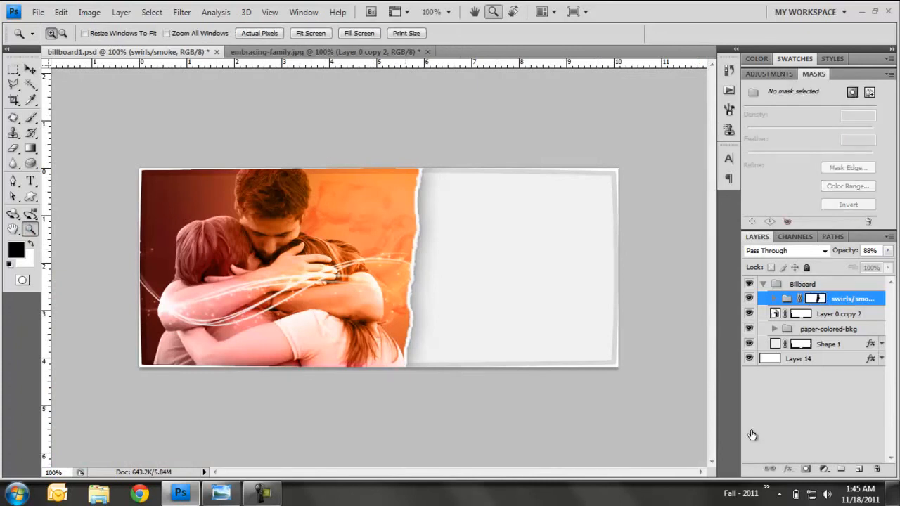